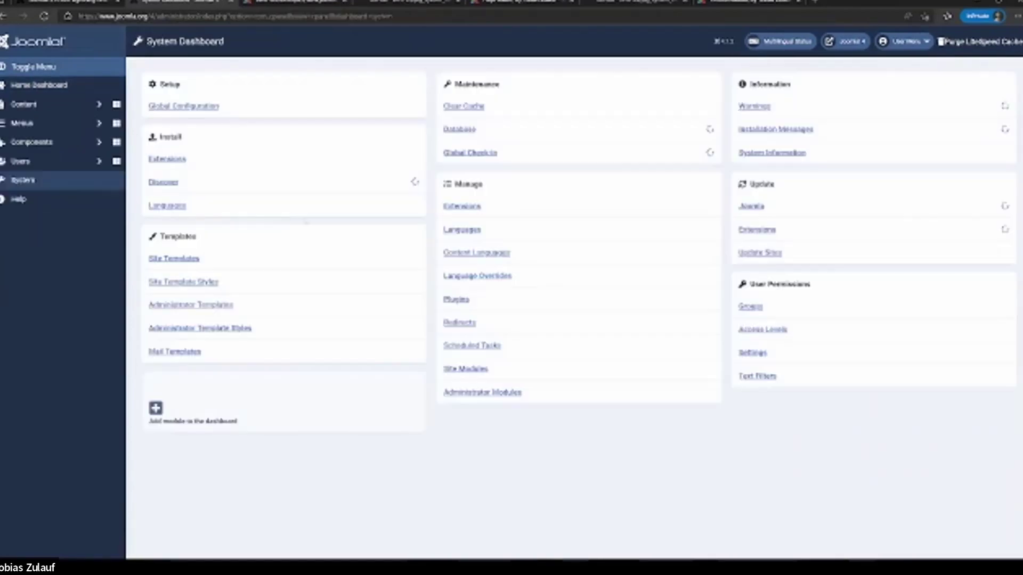
Open the System - HTTP Headers plugin from the list of Joomla plugins
click(461, 299)
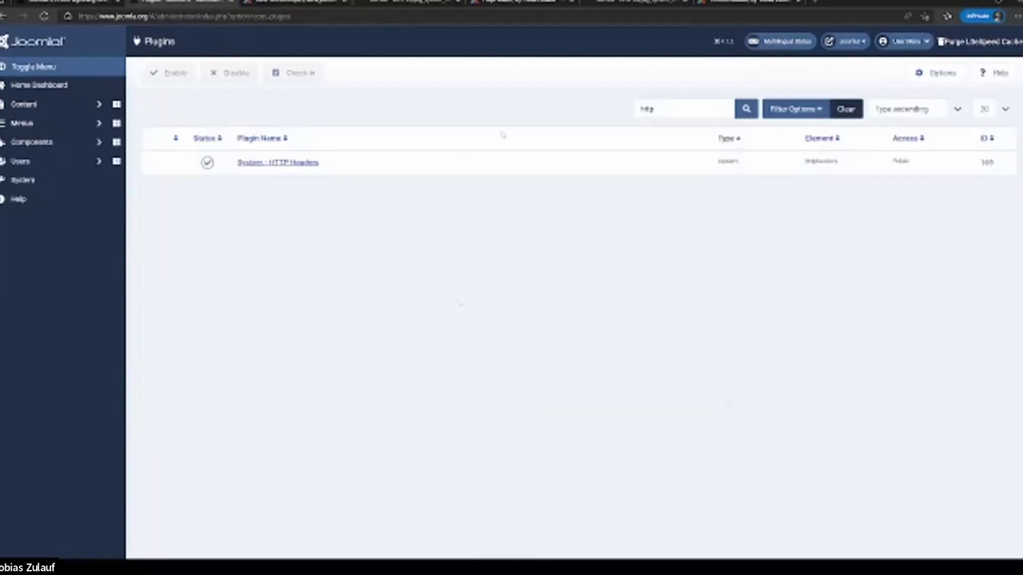
click(677, 112)
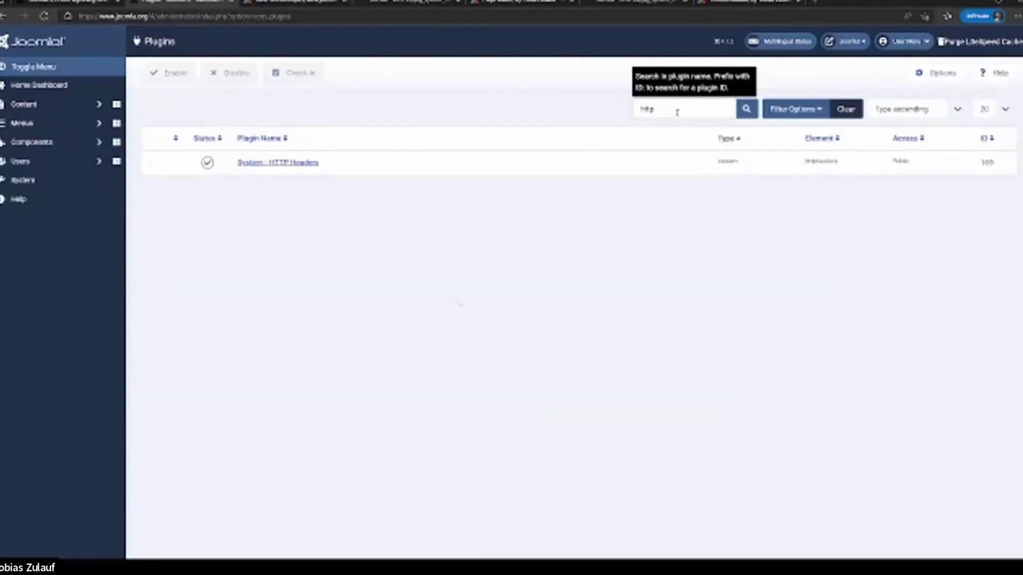
click(296, 163)
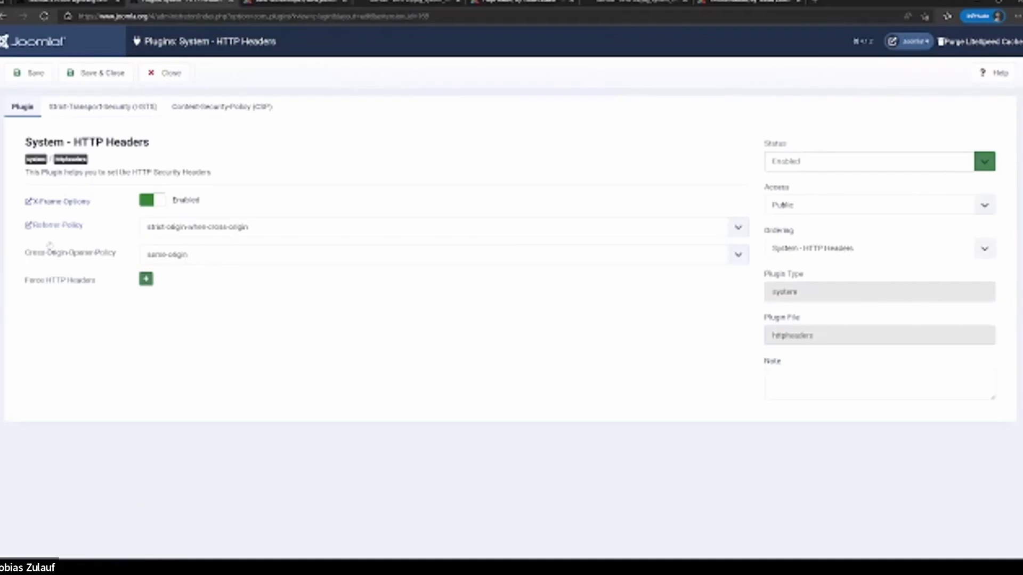
Add an entry to the Force HTTP Headers option and remove it again
click(146, 279)
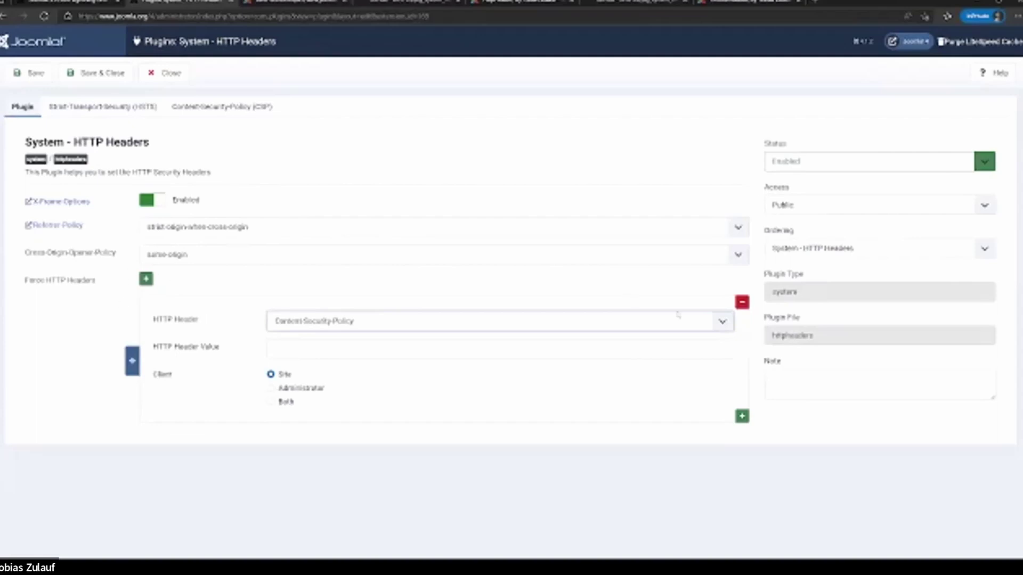
click(742, 303)
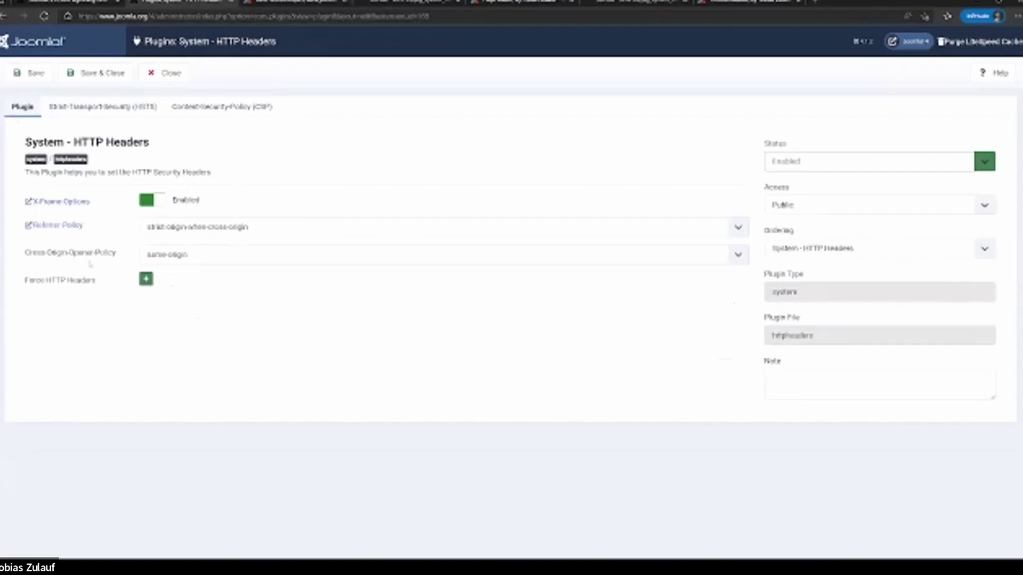
Examine the Strict-Transport-Security settings, covering the max-age default and the Preload notes, and switch HSTS off and back on
click(97, 109)
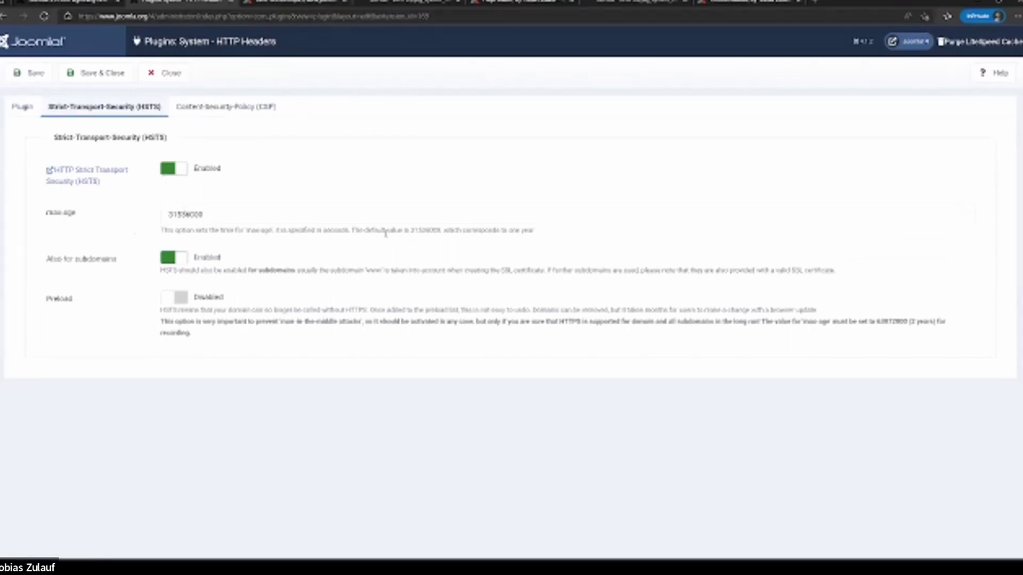
drag(160, 230, 348, 230)
double_click(425, 231)
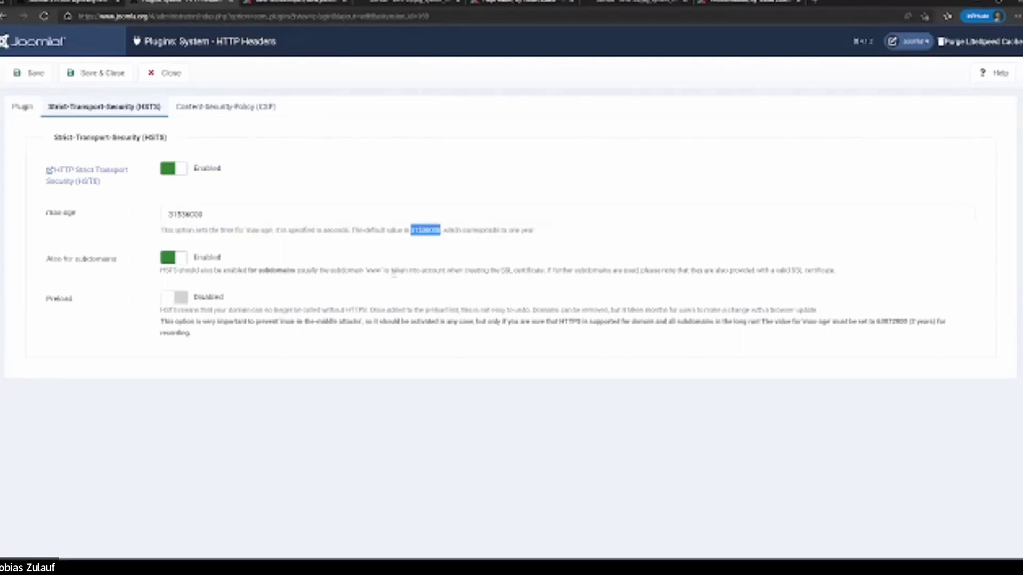
click(398, 231)
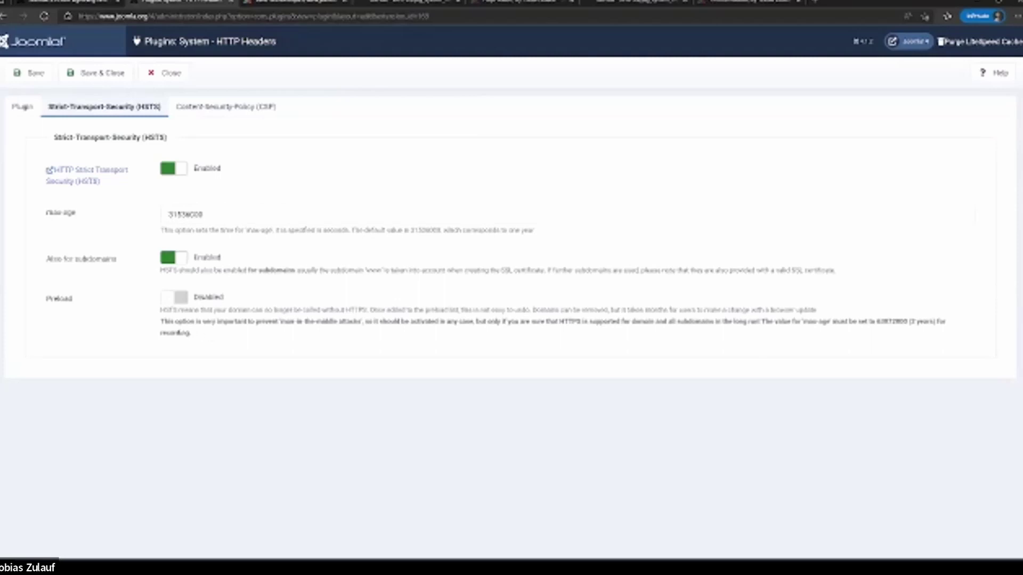
drag(203, 337, 154, 324)
click(218, 332)
double_click(63, 304)
click(181, 170)
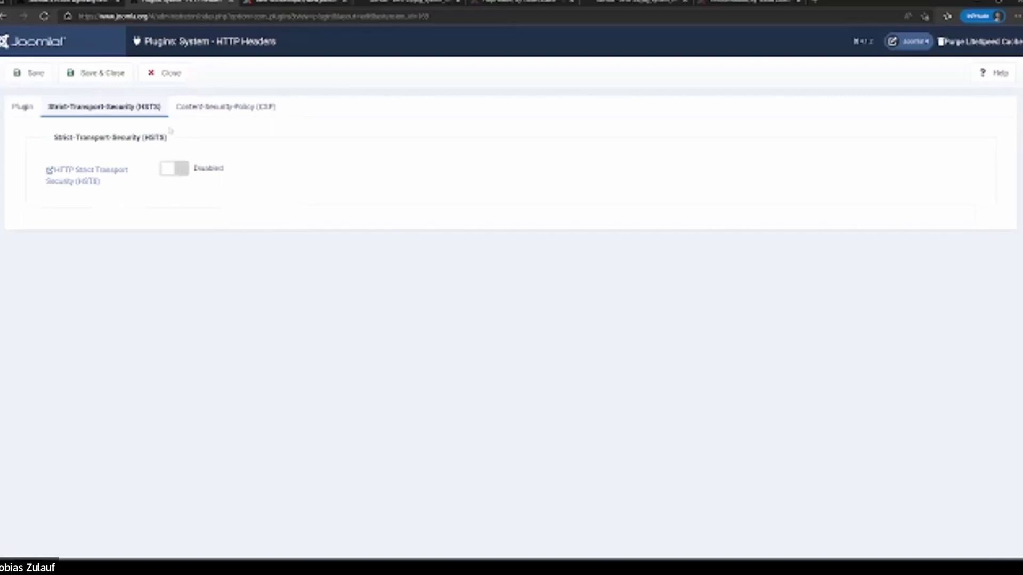
click(172, 174)
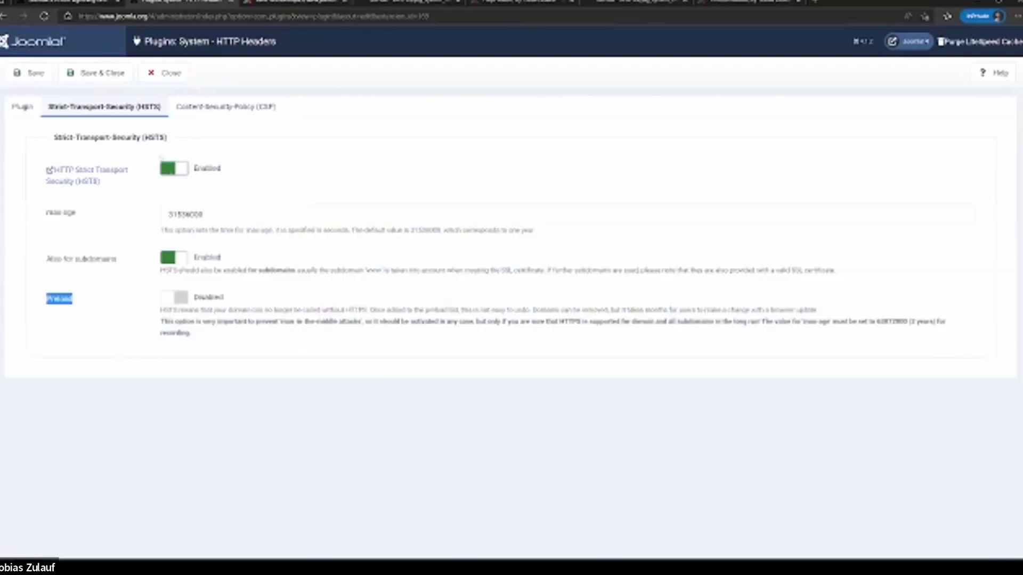
Examine the Content-Security-Policy settings, focusing on the Client and Report-Only options
click(210, 109)
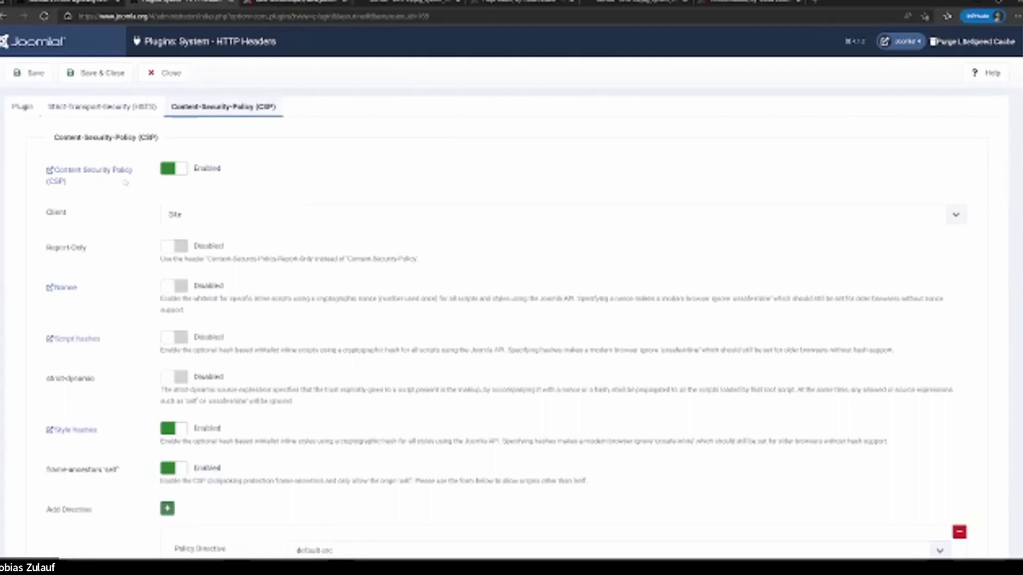
scroll(125, 183, down, 3)
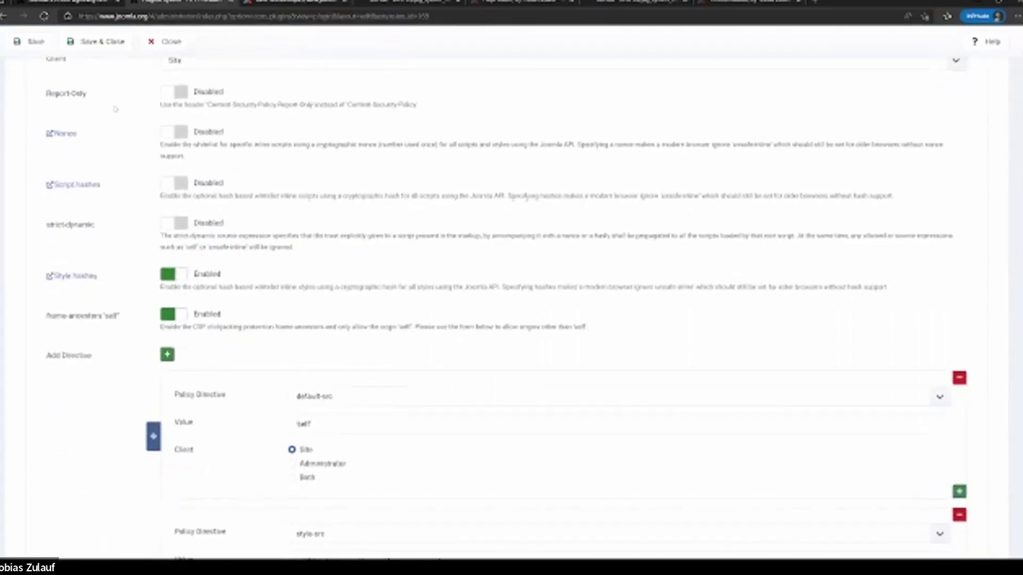
scroll(116, 109, up, 2)
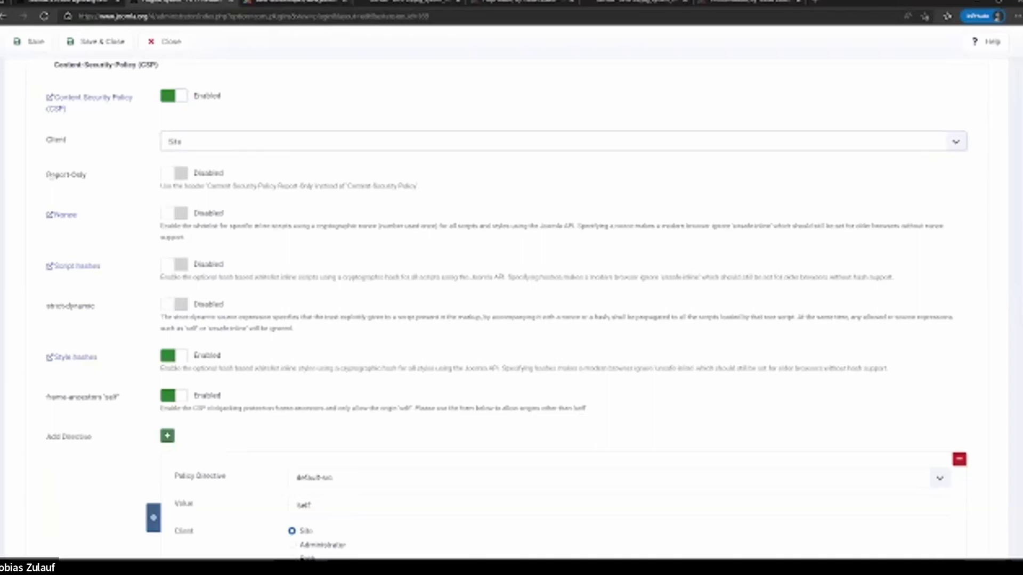
drag(51, 174, 99, 177)
click(78, 180)
drag(49, 175, 92, 176)
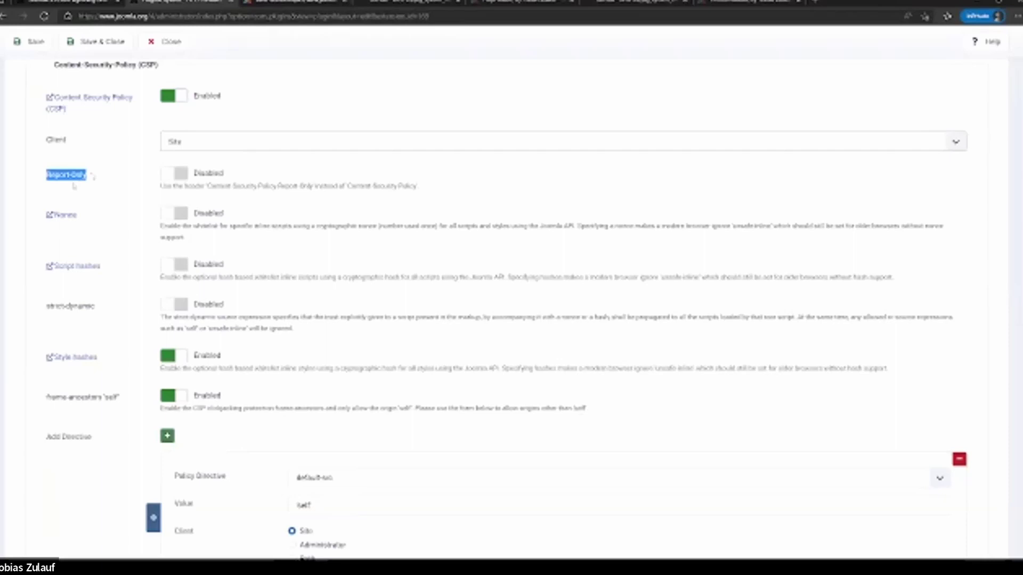
click(72, 178)
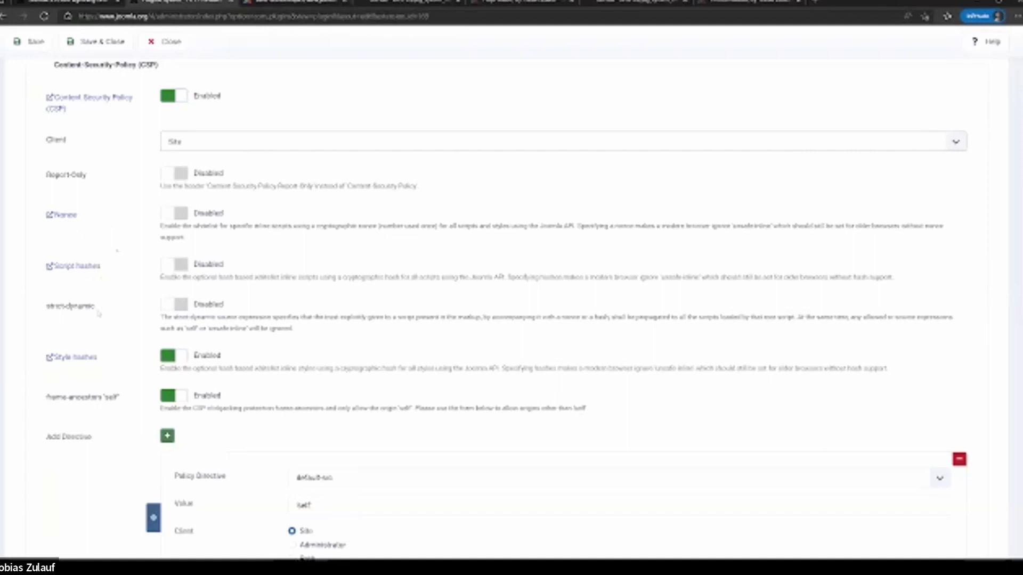
Read through the strict-dynamic description, the hash options and the policy directives of the Content-Security-Policy
drag(98, 309, 70, 310)
click(70, 311)
drag(562, 317, 609, 317)
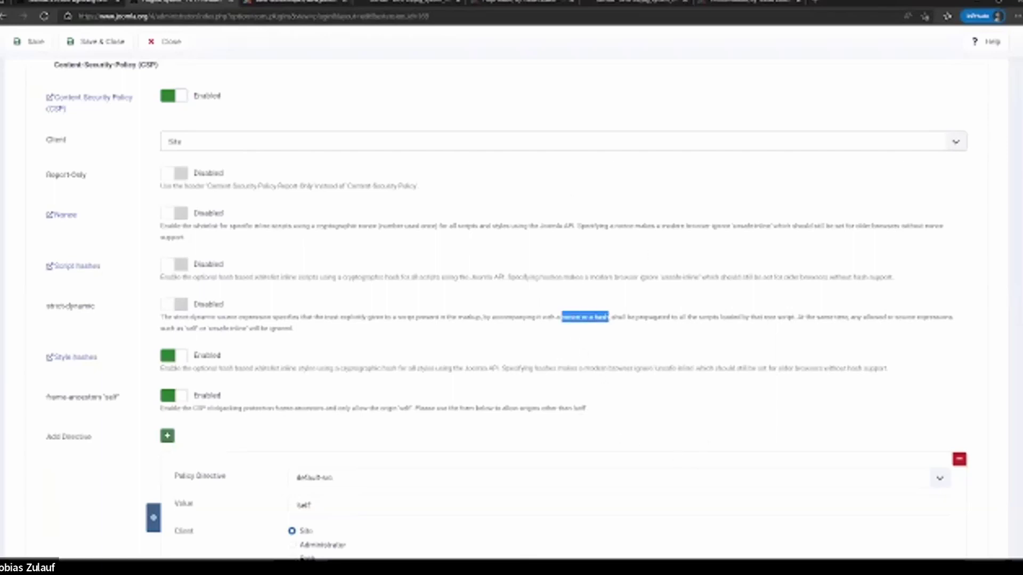
click(437, 315)
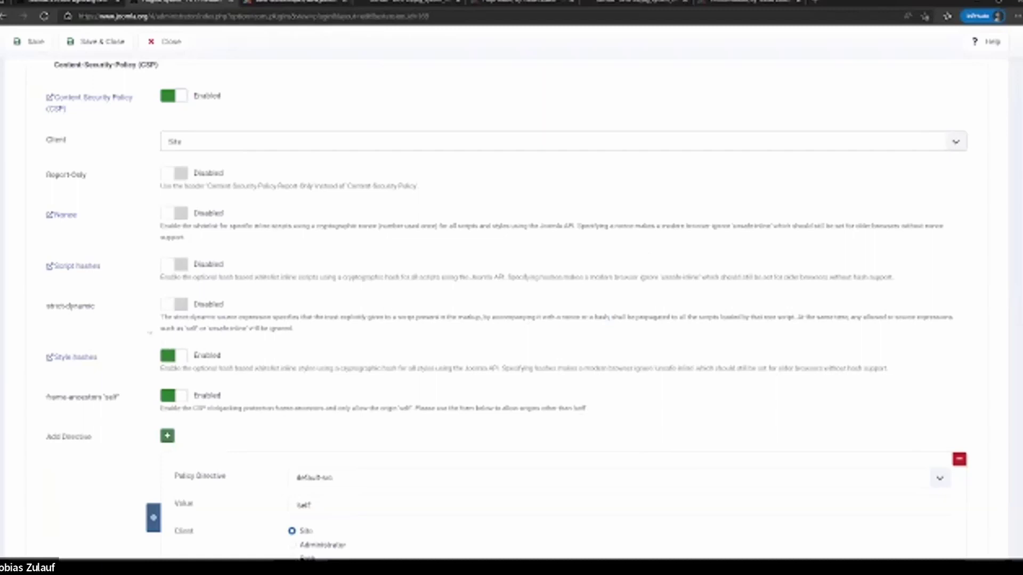
scroll(141, 302, down, 2)
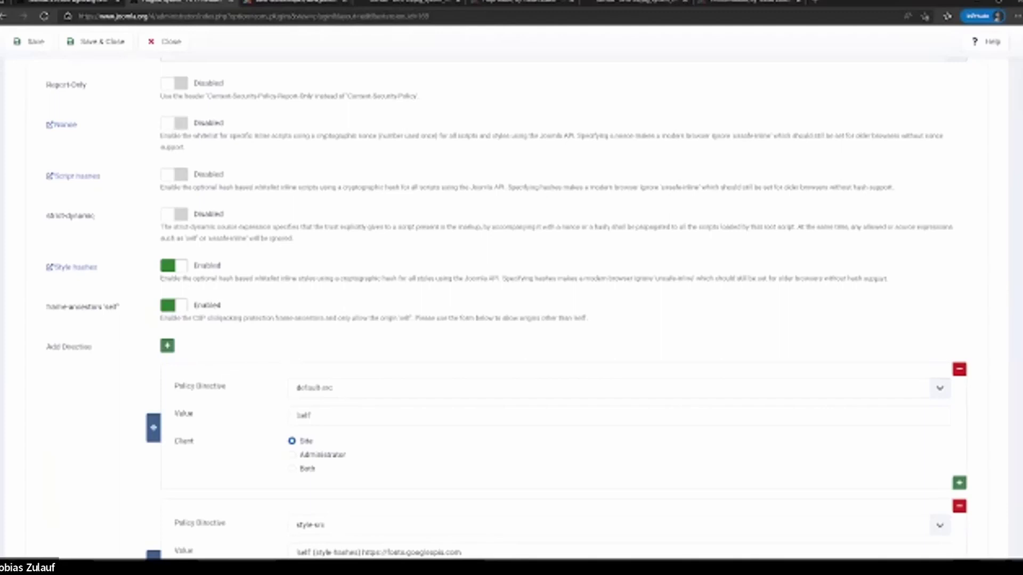
scroll(278, 347, down, 1)
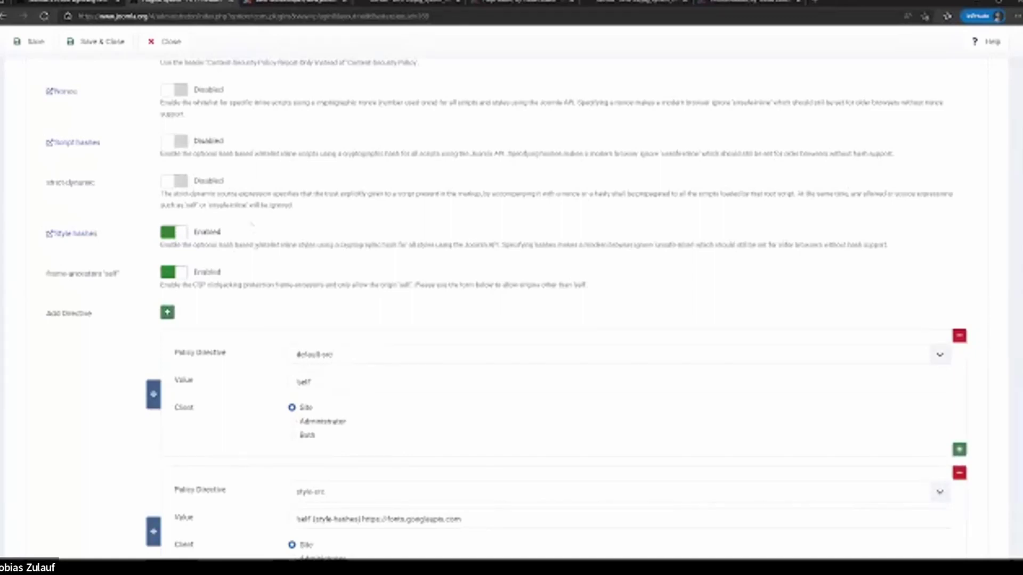
scroll(266, 280, up, 2)
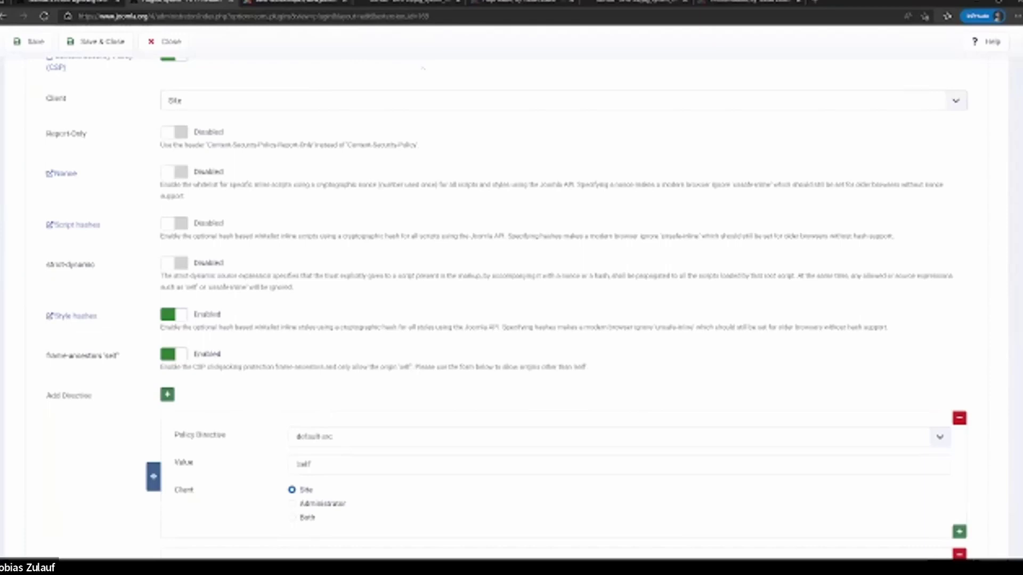
Look over the HttpHeader extension's page in the Joomla Extensions Directory and highlight its name in the address
click(503, 8)
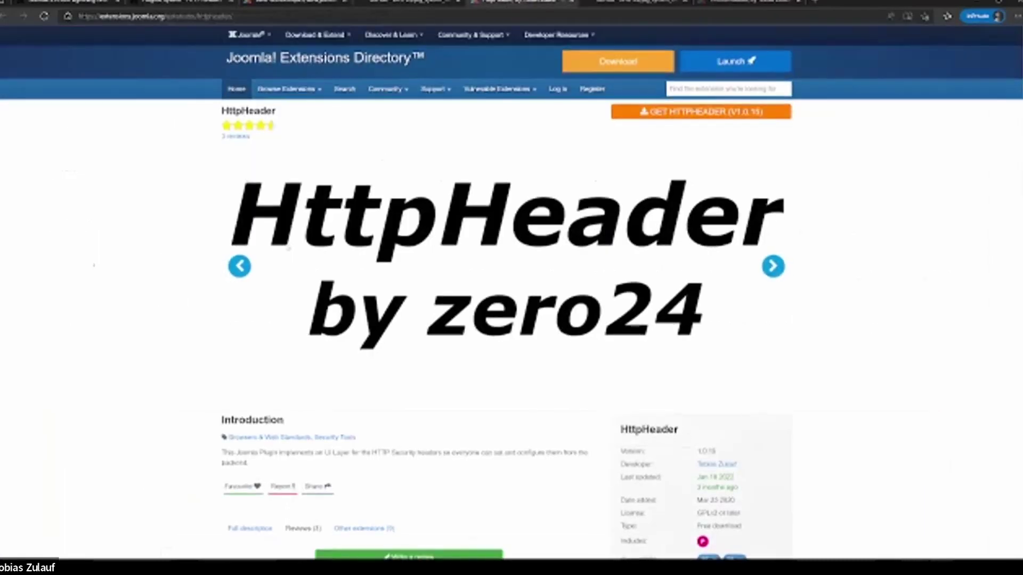
scroll(161, 234, down, 3)
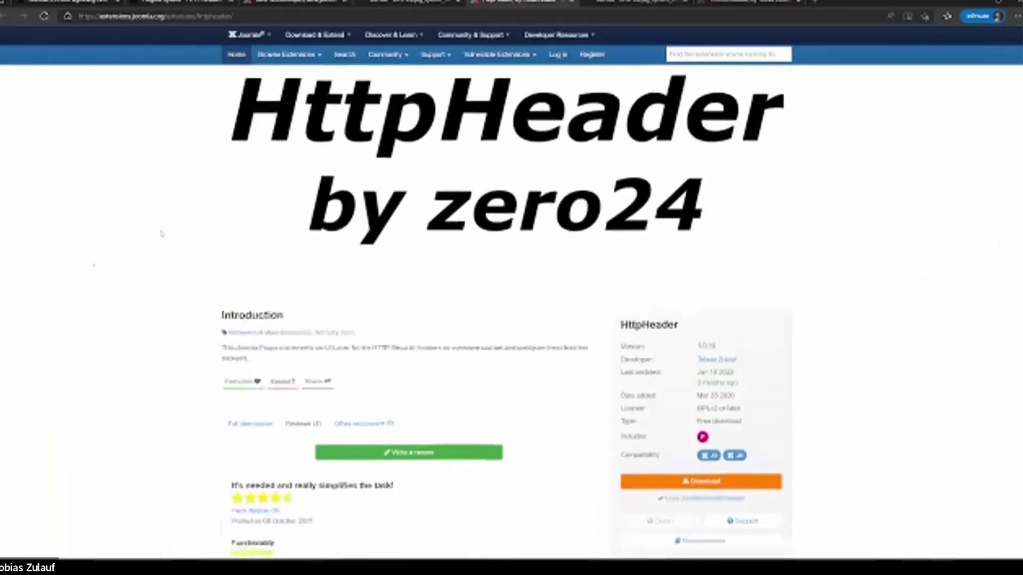
scroll(162, 233, up, 2)
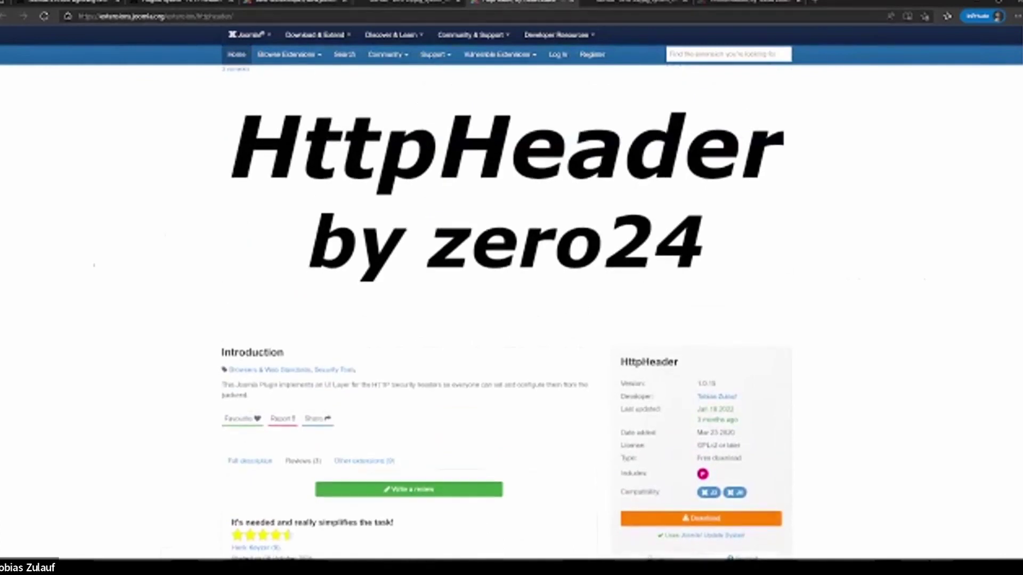
double_click(213, 16)
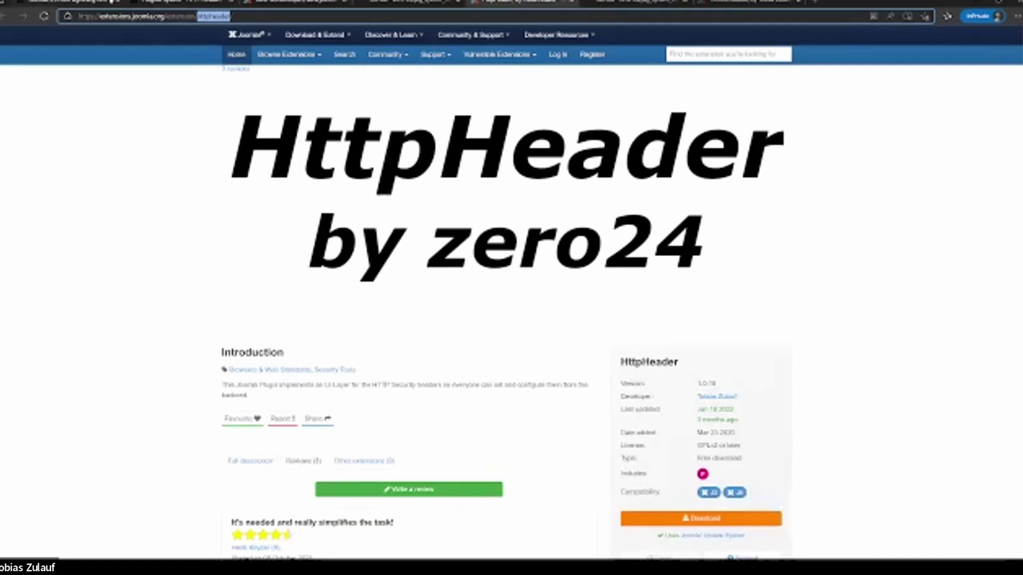
Return to the HTTP Headers plugin and disable both HTTP Strict Transport Security (HSTS) and Content Security Policy (CSP)
click(155, 4)
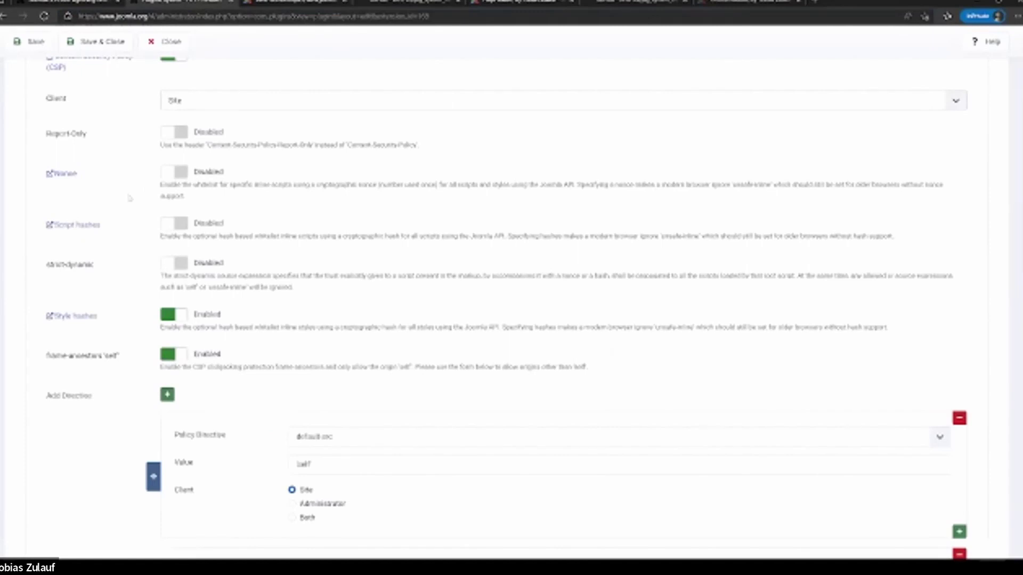
scroll(128, 121, up, 2)
click(117, 111)
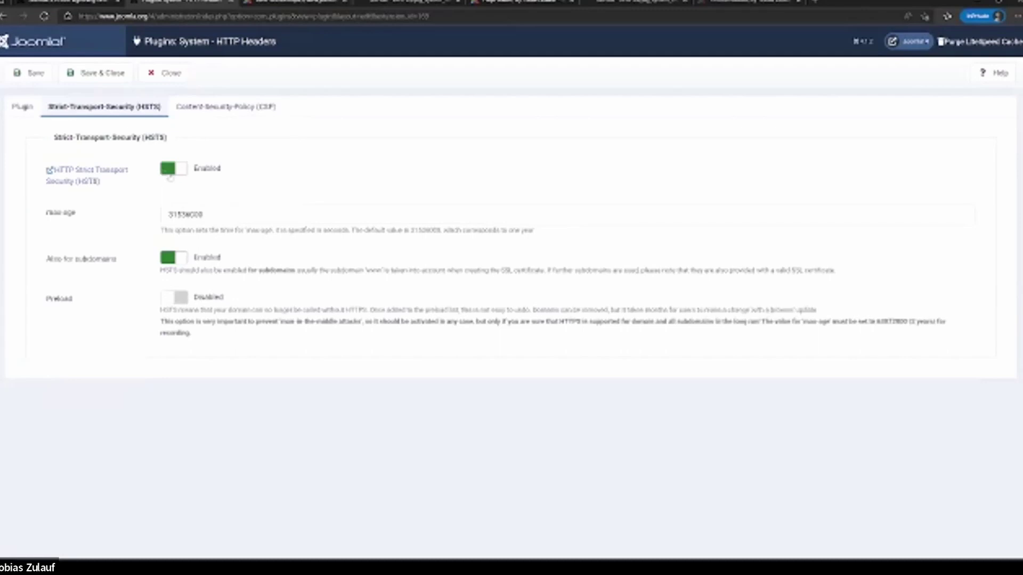
click(170, 170)
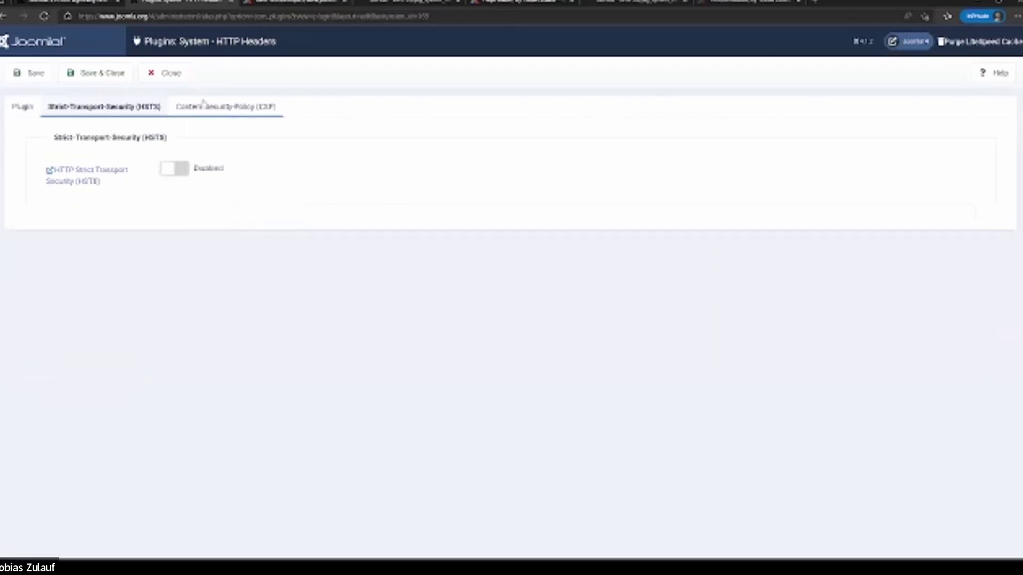
click(208, 106)
click(168, 169)
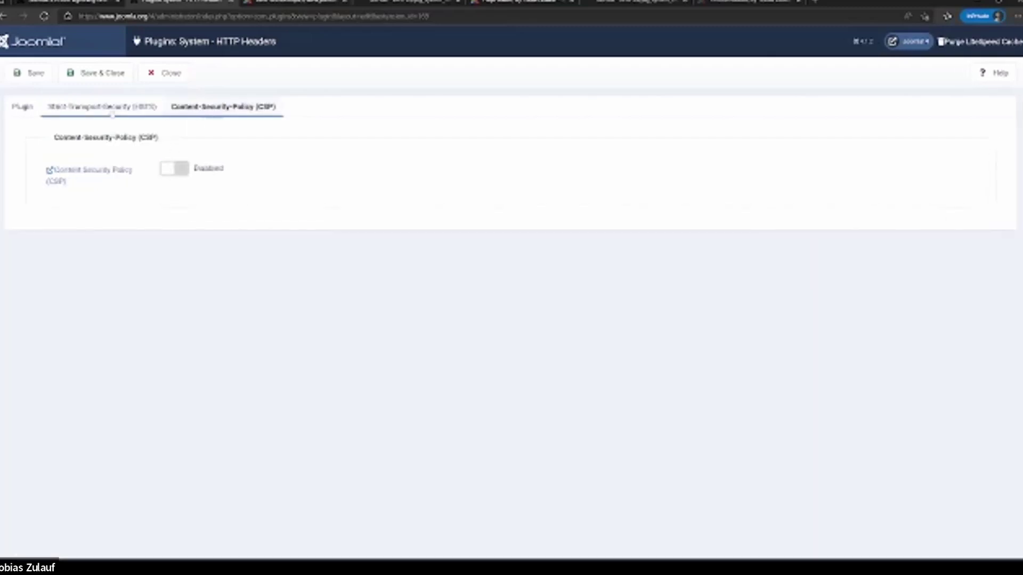
Recheck the plugin's general, HSTS and CSP settings, and enable HTTP Strict Transport Security (HSTS) with CSP left off
click(112, 110)
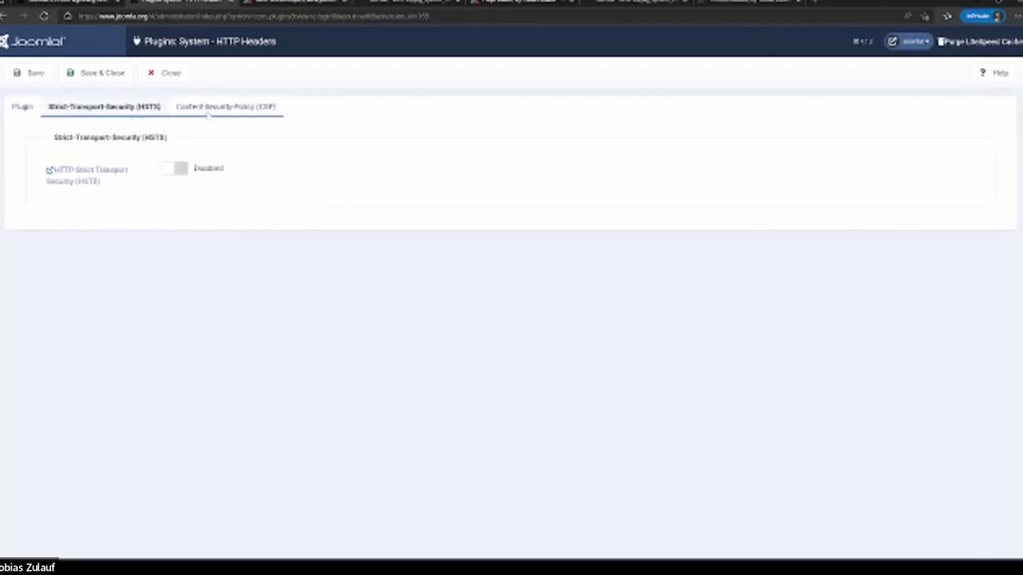
click(208, 112)
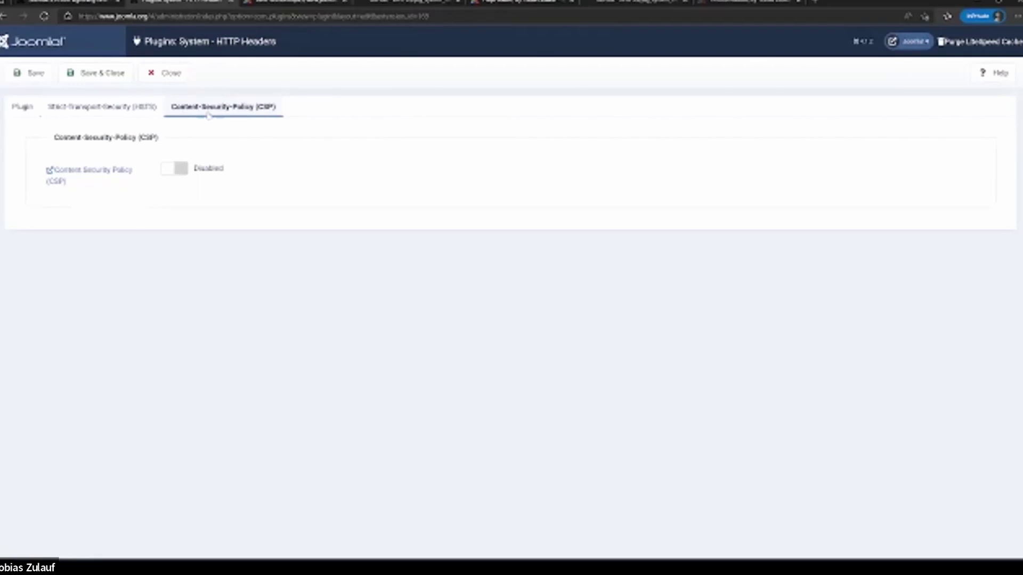
click(124, 110)
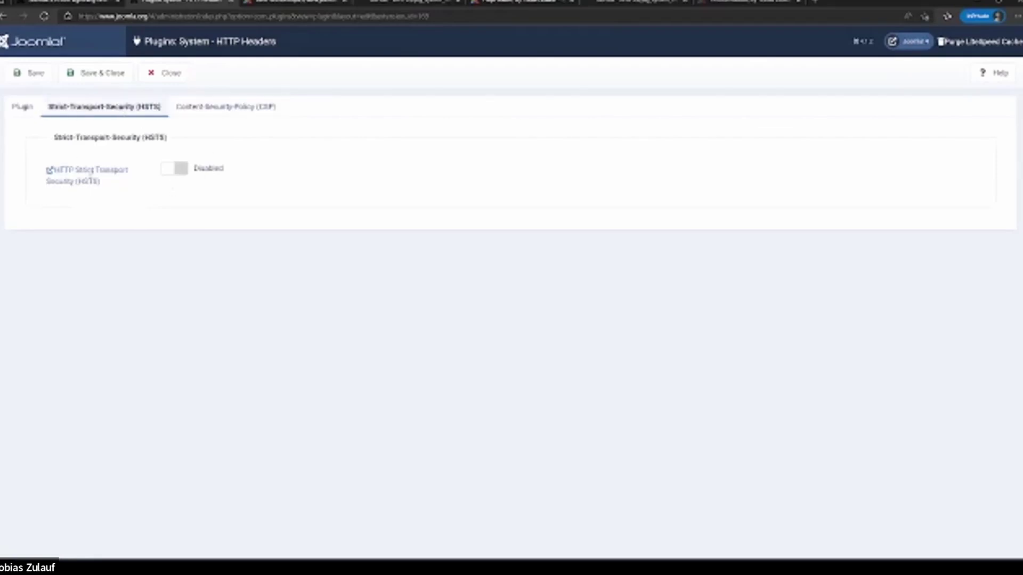
click(29, 112)
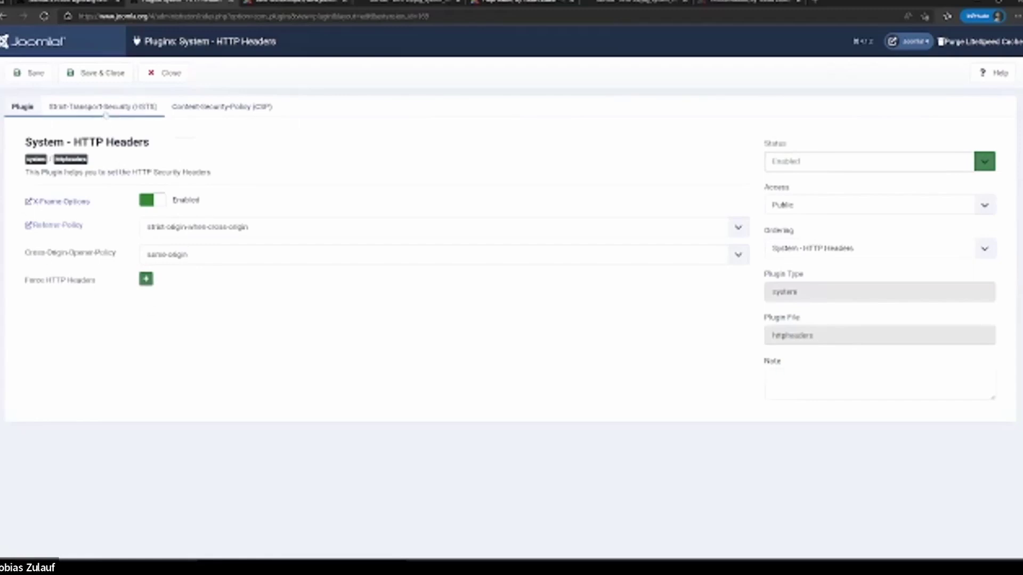
click(106, 113)
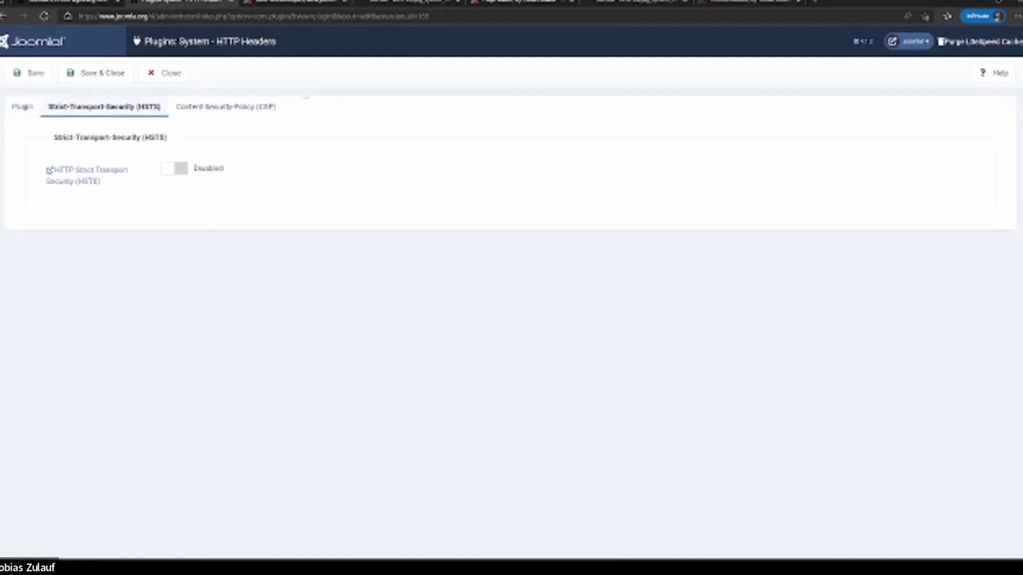
click(226, 112)
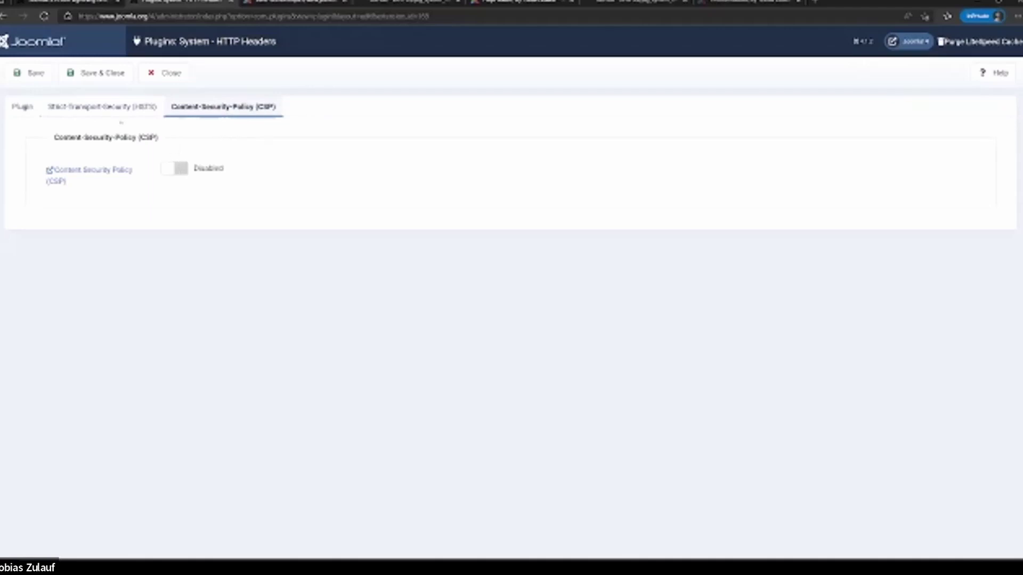
click(104, 109)
click(170, 168)
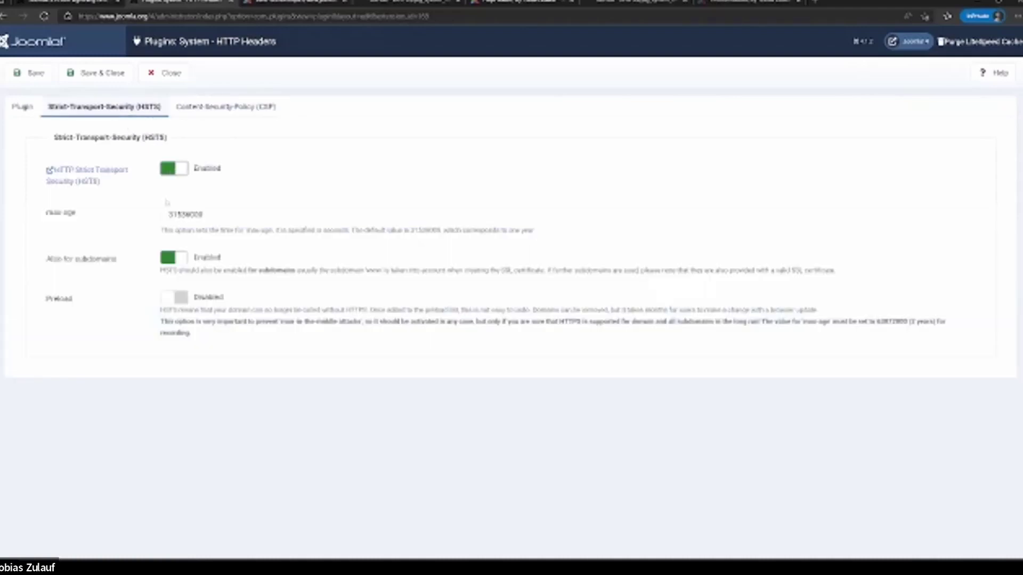
Examine the HSTS max-age value, the note on its default, and the 'Also for subdomains' option with its description
drag(208, 217, 124, 217)
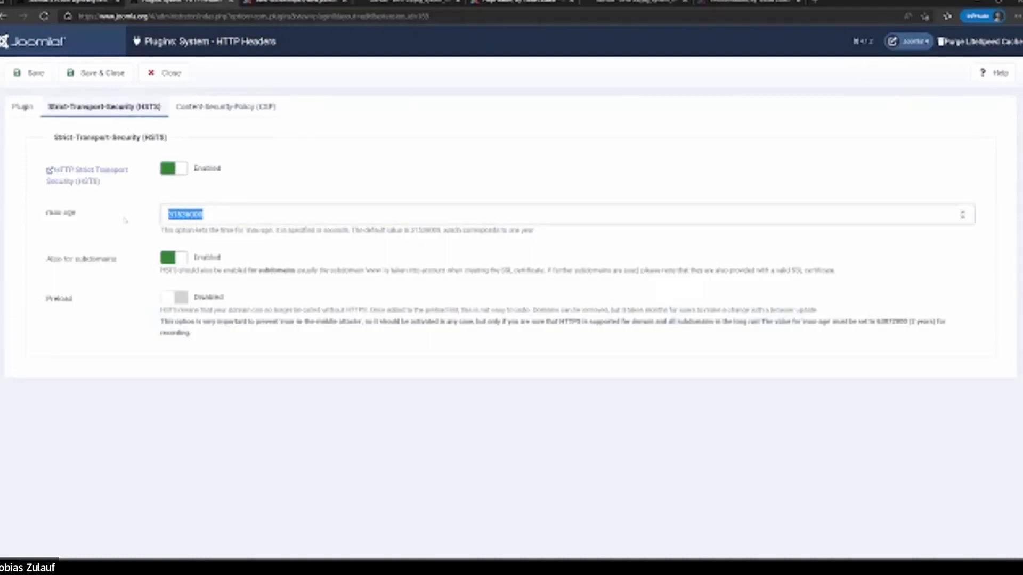
drag(384, 230, 469, 230)
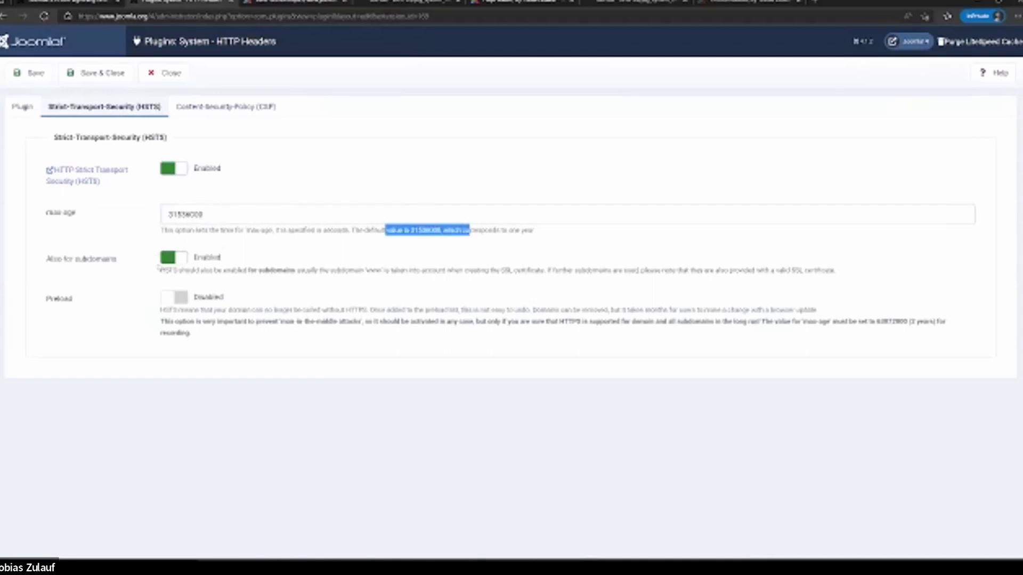
click(169, 258)
click(170, 258)
double_click(184, 270)
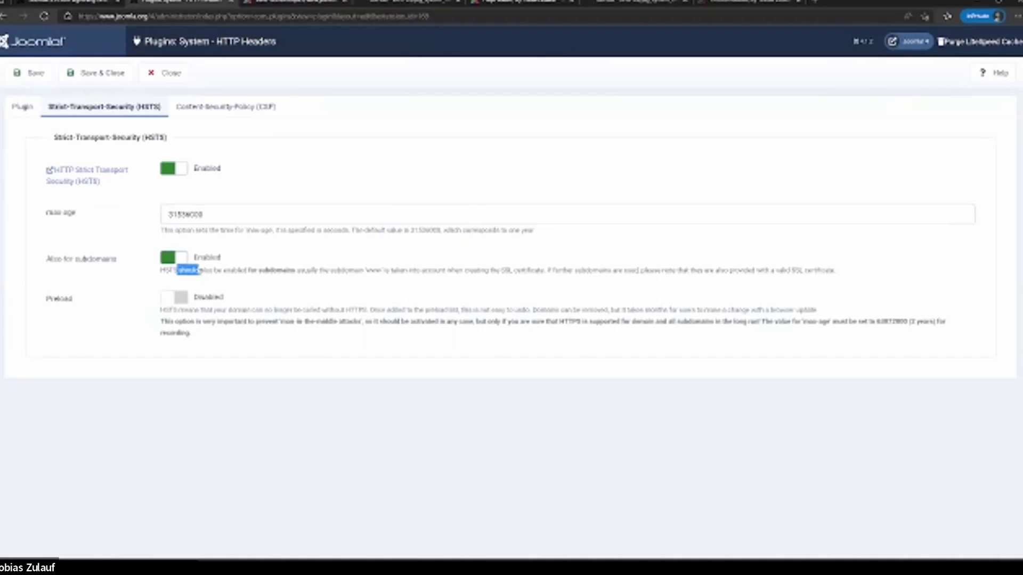
click(167, 281)
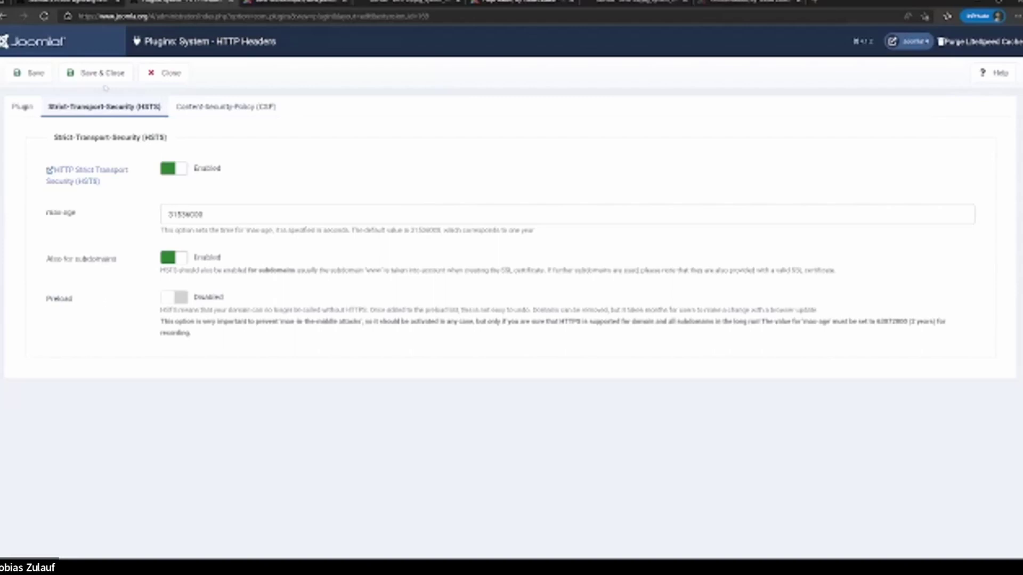
Enable Content Security Policy (CSP) and change the last policy directive from child-src to worker-src
click(193, 109)
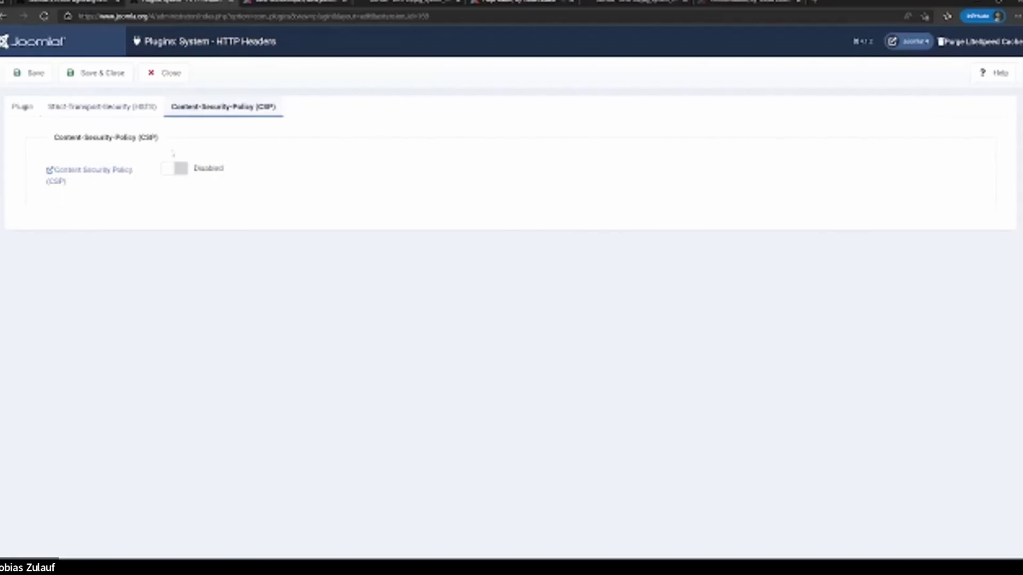
click(176, 170)
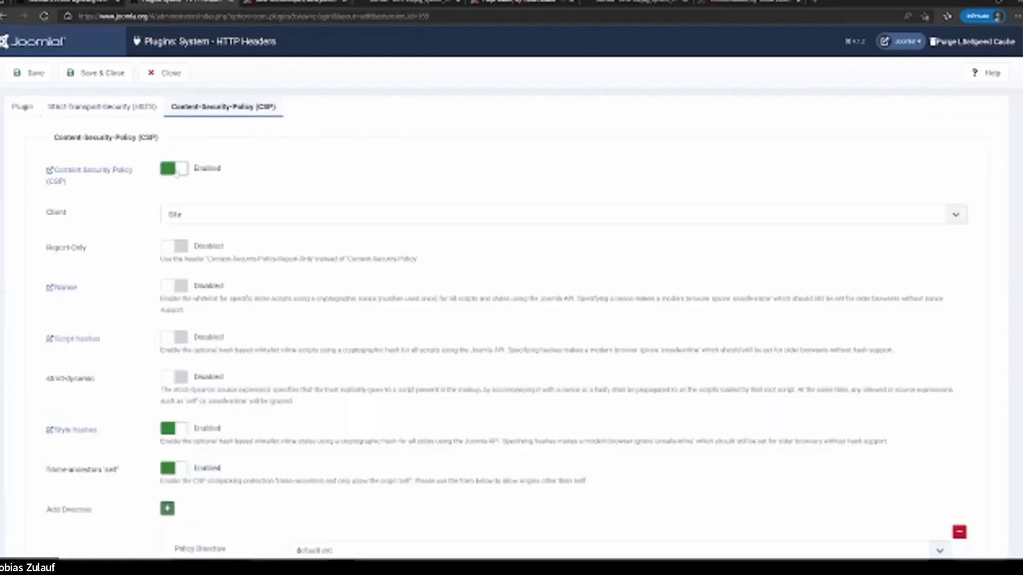
scroll(130, 281, down, 8)
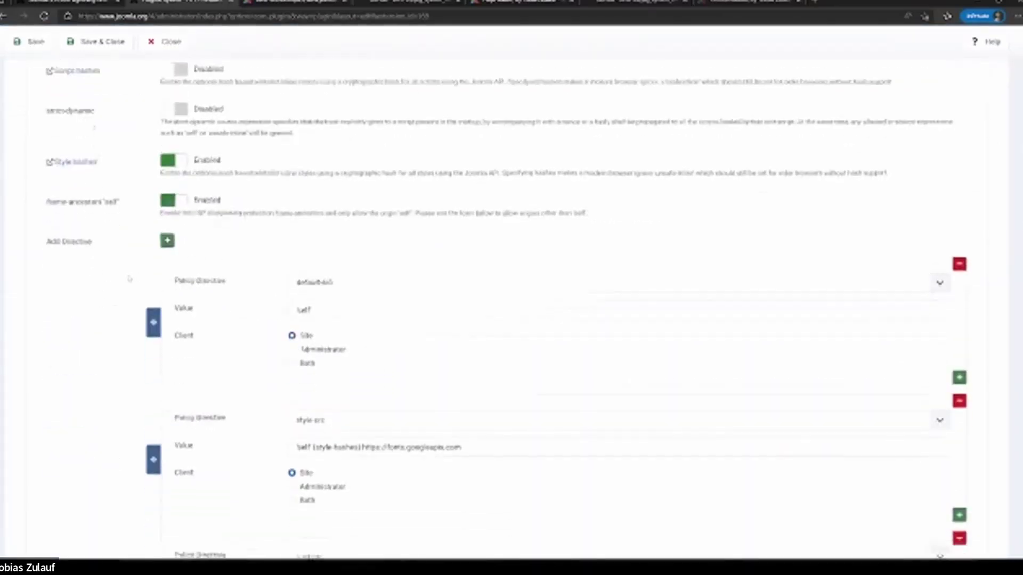
scroll(129, 277, up, 1)
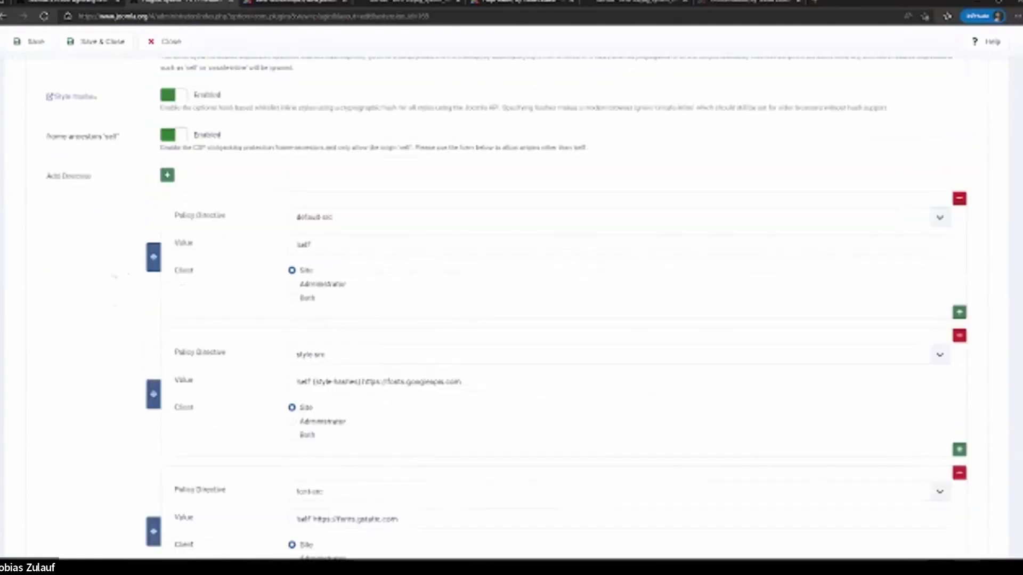
scroll(102, 276, down, 1)
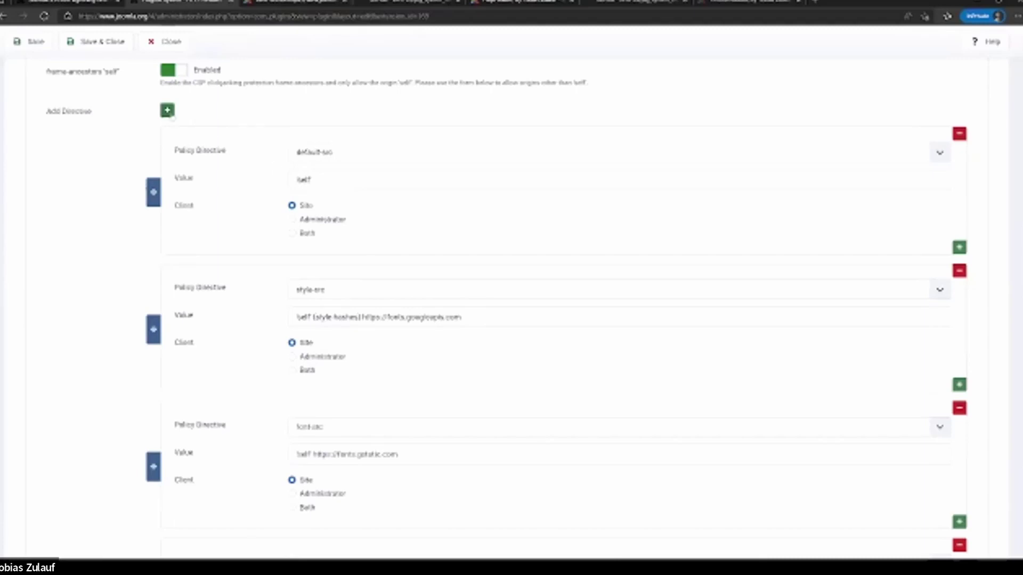
scroll(180, 337, down, 6)
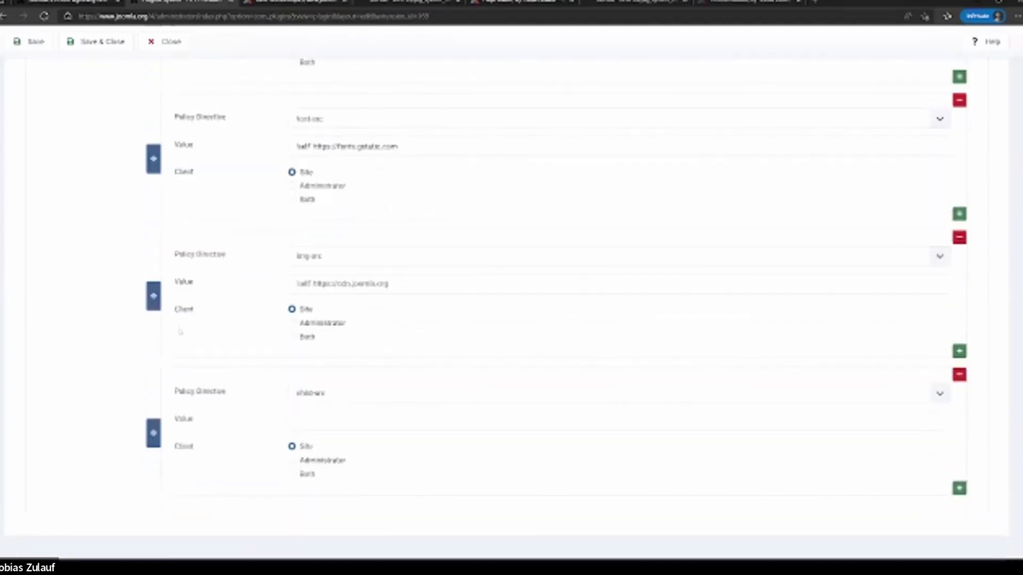
click(359, 400)
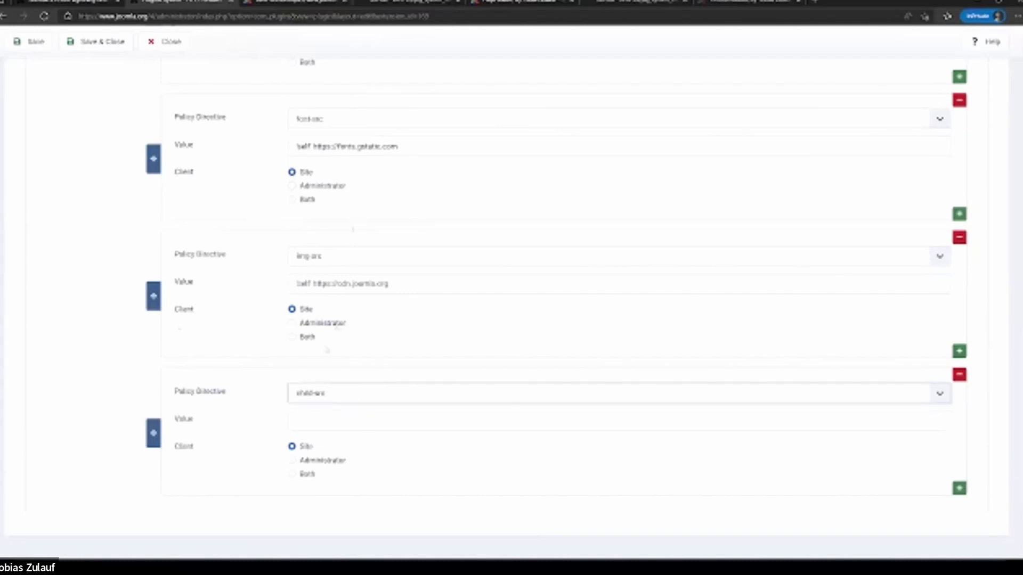
key(Down)
double_click(306, 145)
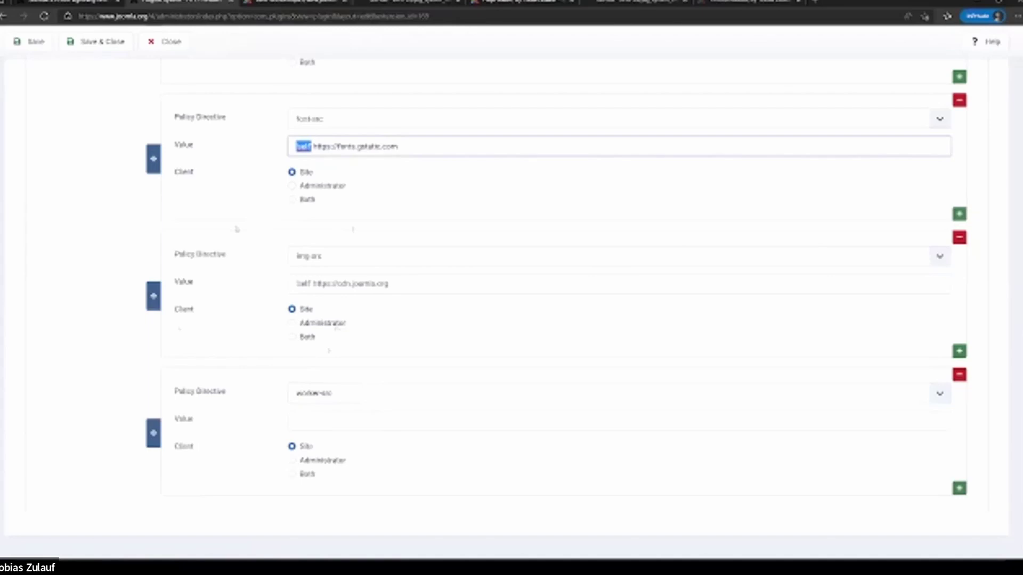
click(313, 147)
drag(314, 147, 484, 136)
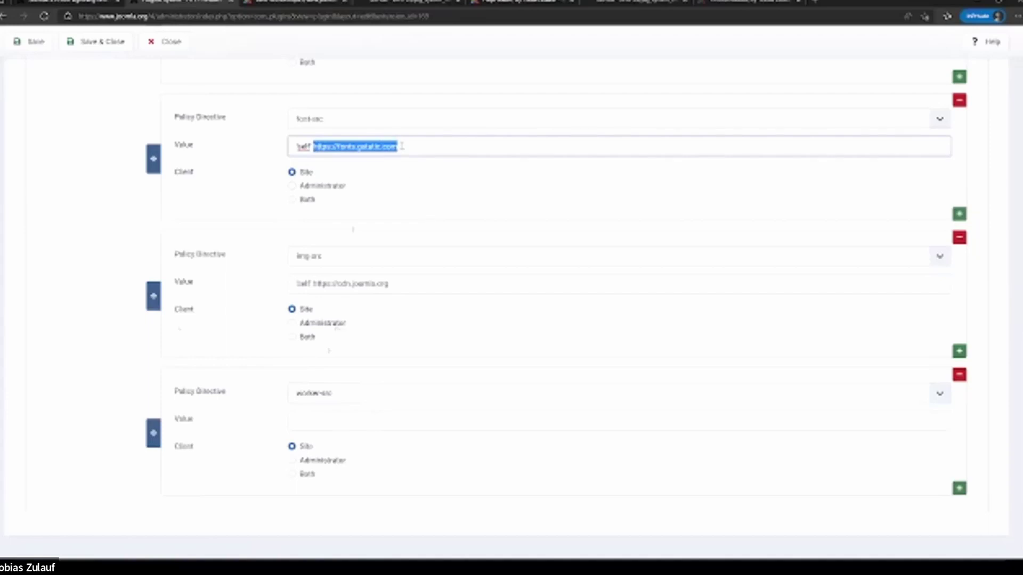
click(421, 154)
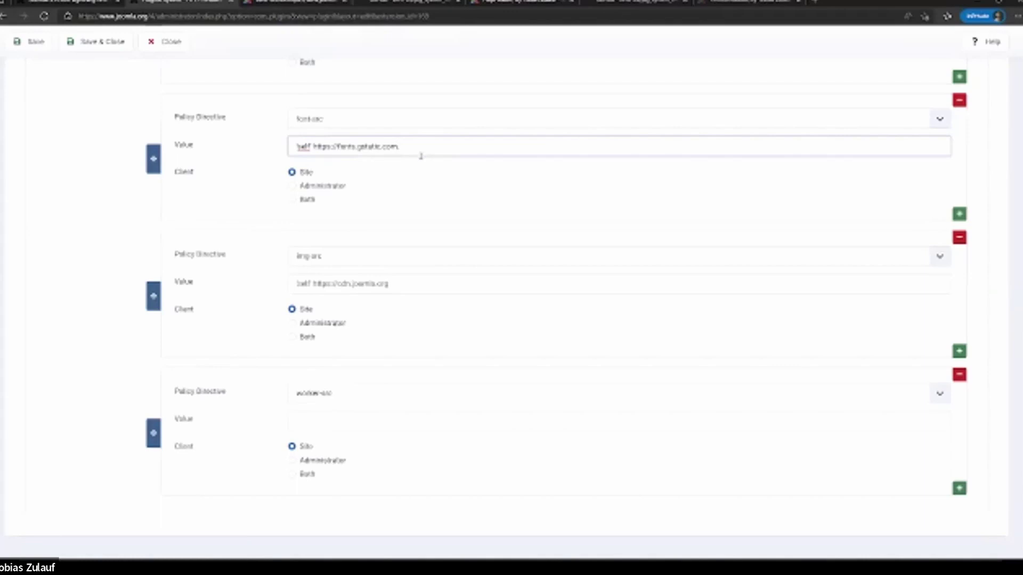
Try editing the https scheme of the fonts.gstatic.com source in the font-src value, and undo the removal
drag(398, 147, 331, 147)
click(326, 147)
key(BackSpace)
text(s)
key(shift+Left)
key(shift+Left)
key(shift+Left)
key(shift+Left)
key(shift+Left)
key(shift+Left)
key(shift+Left)
key(BackSpace)
key(ctrl+z)
scroll(361, 213, up, 1)
click(413, 226)
scroll(413, 226, up, 10)
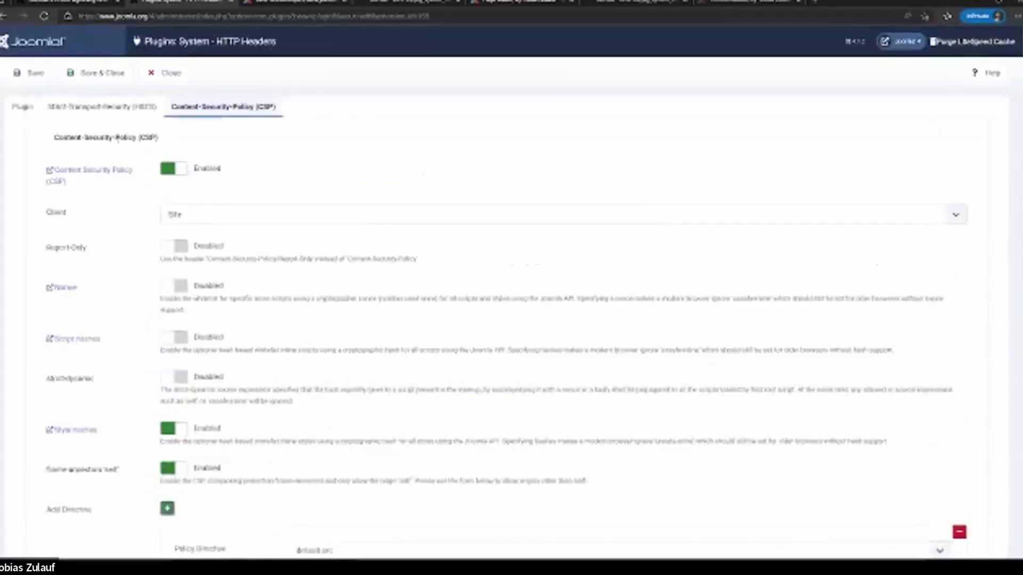
Go over the HSTS, CSP and general plugin settings again and disable Content Security Policy (CSP)
click(114, 109)
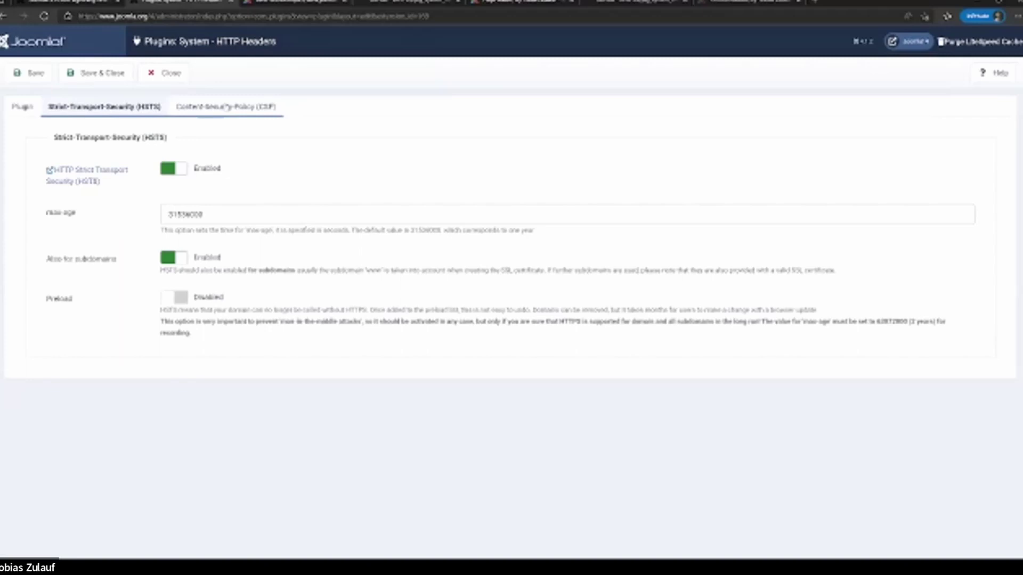
click(224, 107)
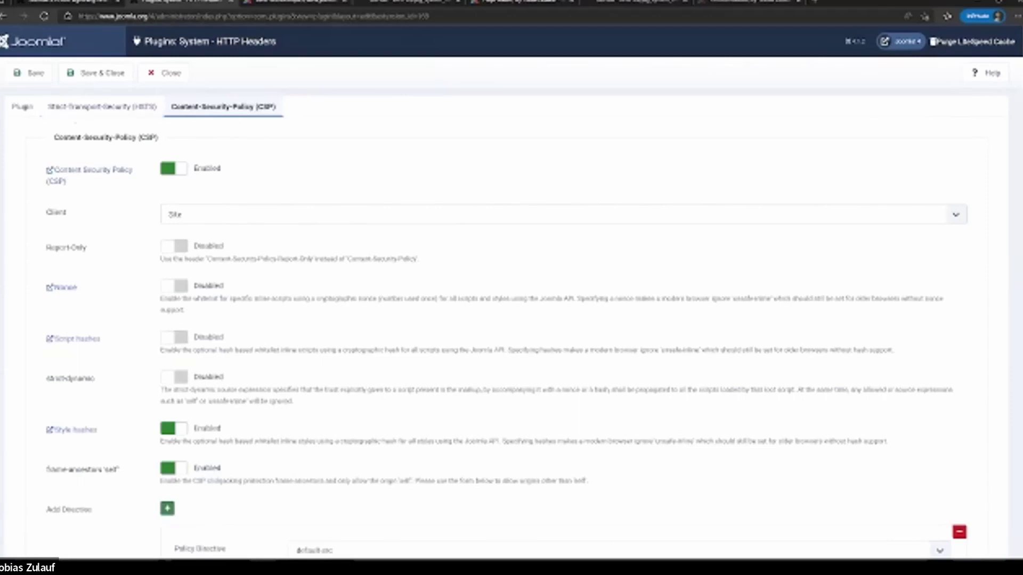
click(23, 107)
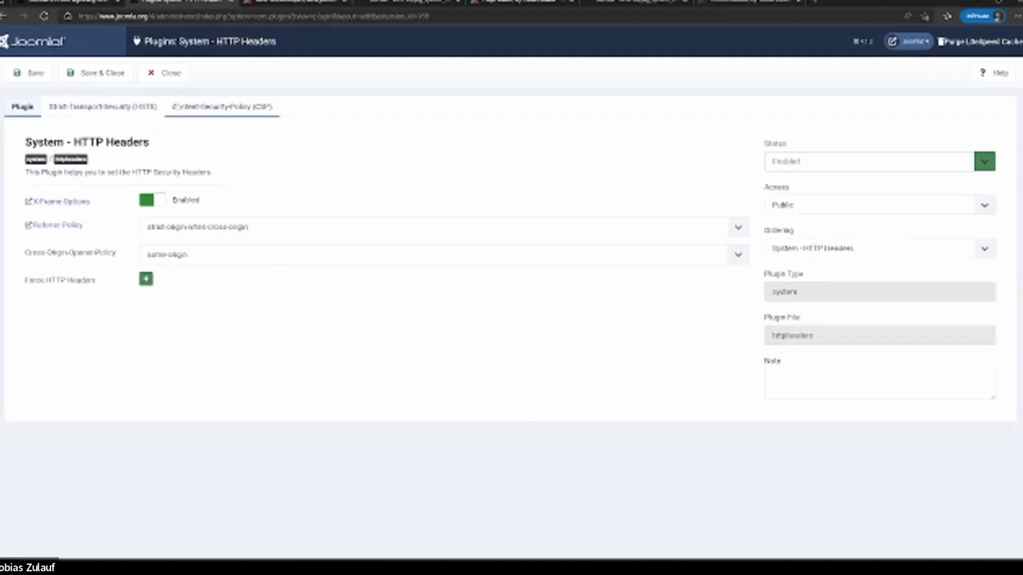
click(186, 109)
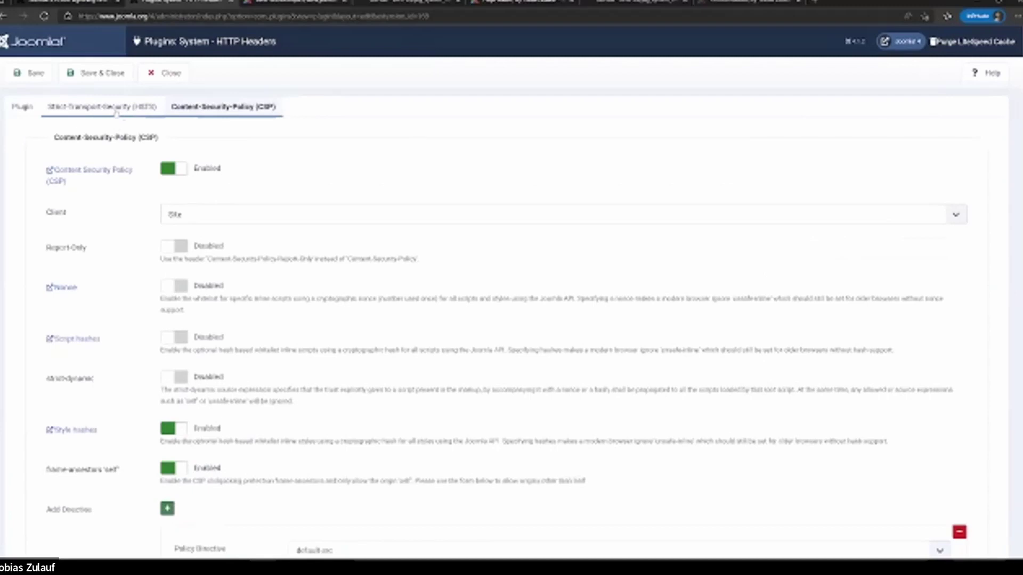
click(180, 176)
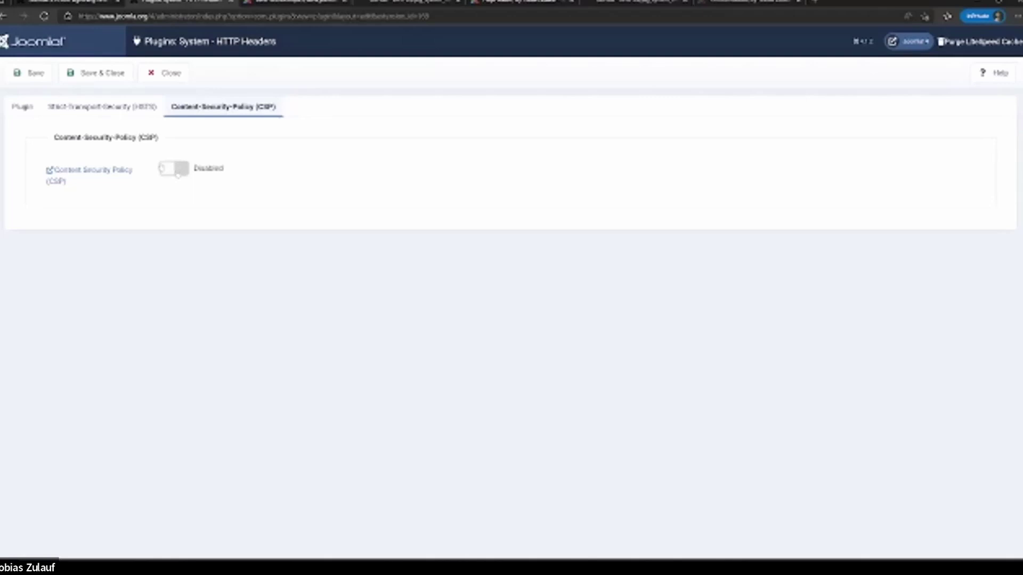
Switch HTTP Strict Transport Security (HSTS) off and back on, and return to the plugin's general settings
click(24, 108)
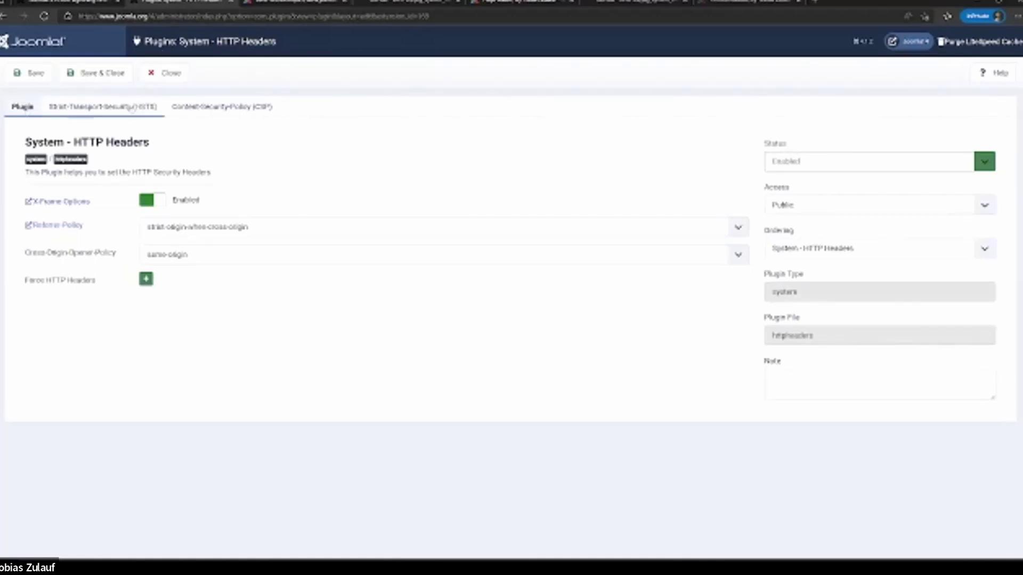
click(132, 107)
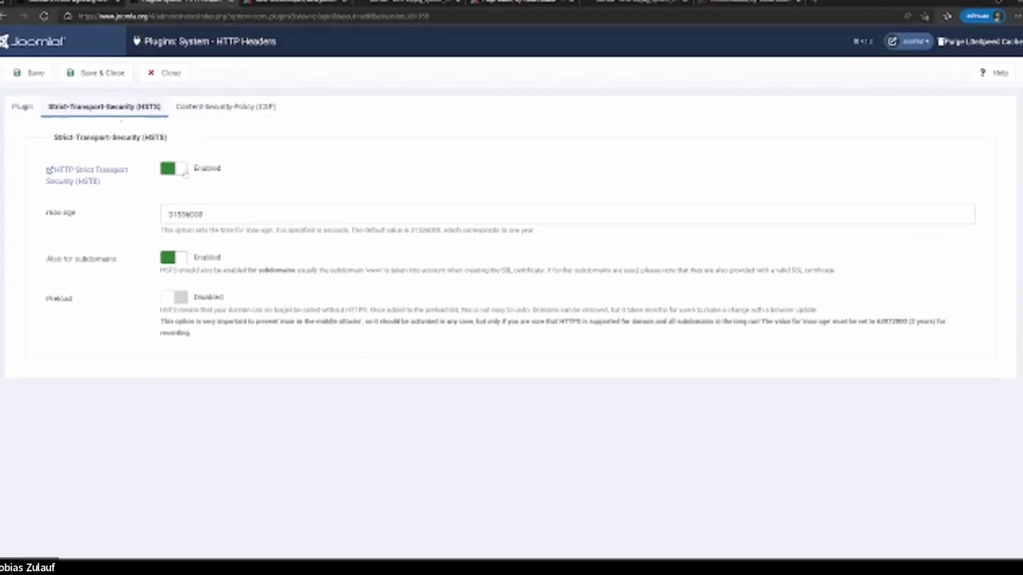
click(183, 172)
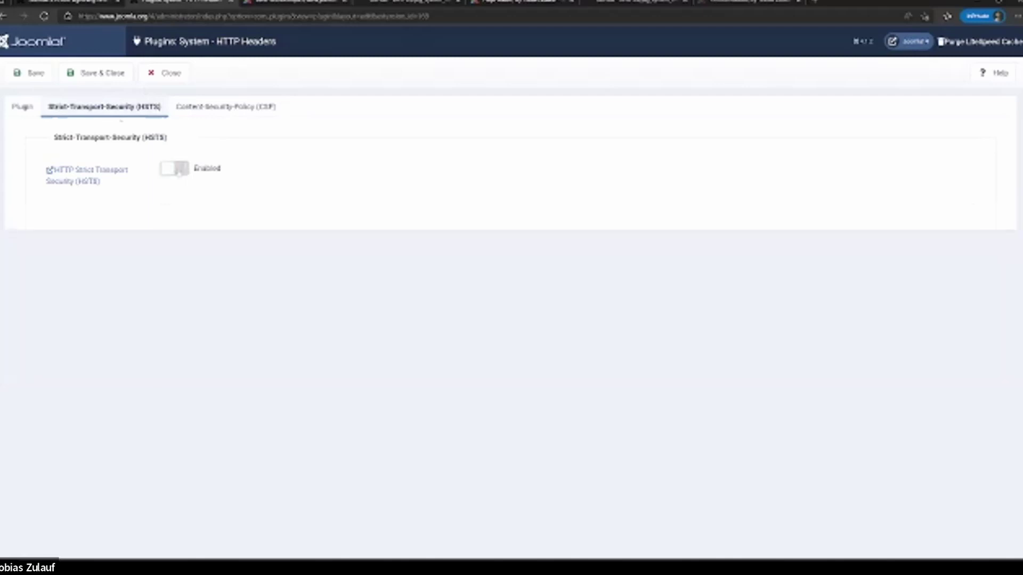
click(181, 170)
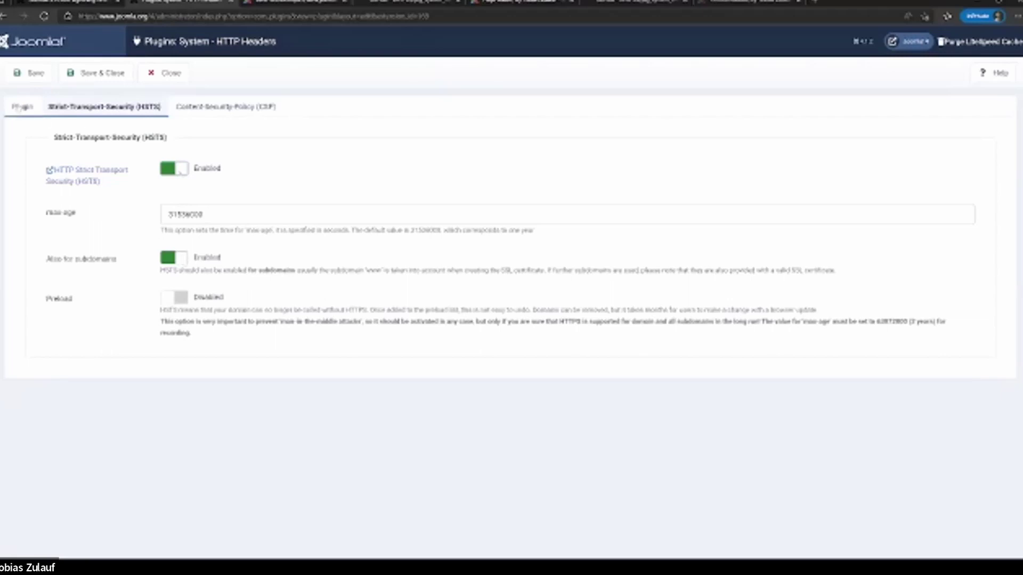
click(21, 107)
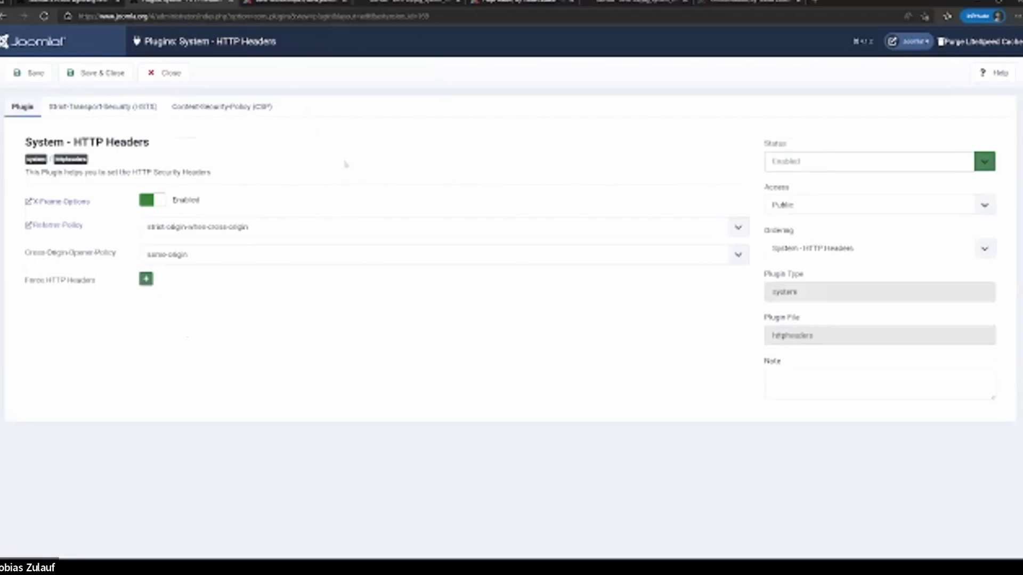